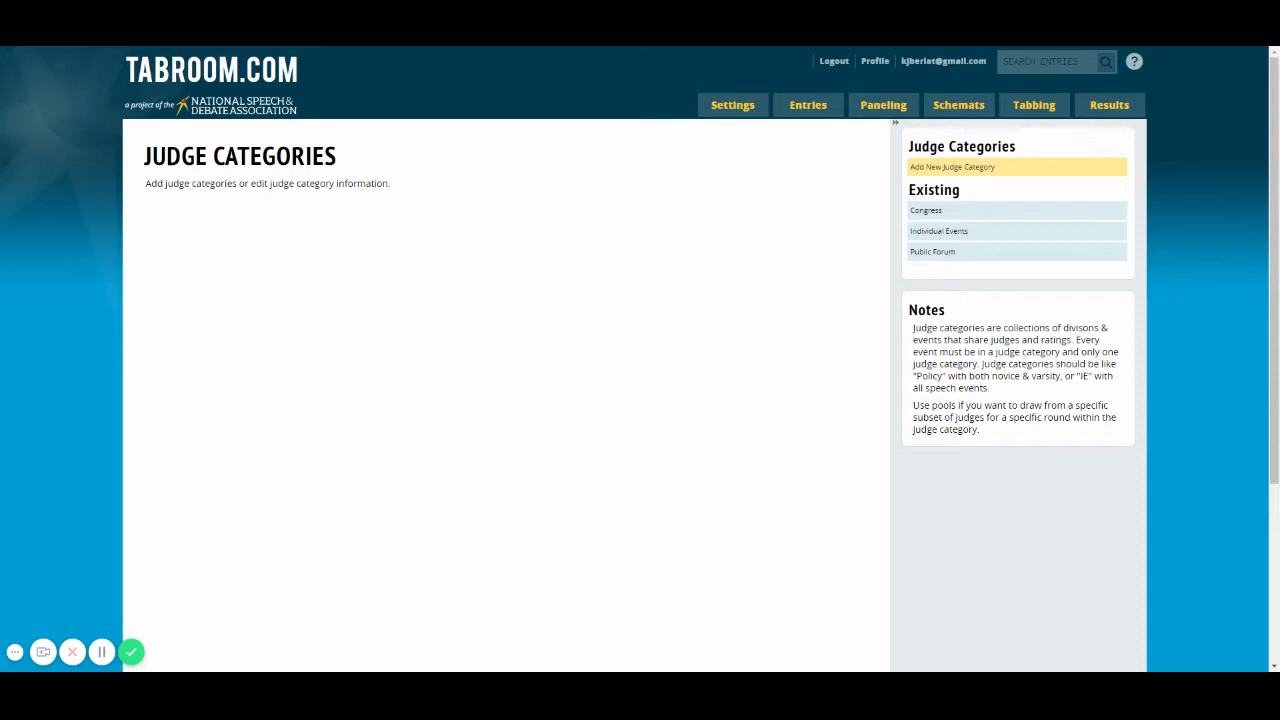
Step: Start a new judge category named Lincoln Douglas with the abbreviation LD
{"action": "mouse_move", "coordinate": [724, 106]}
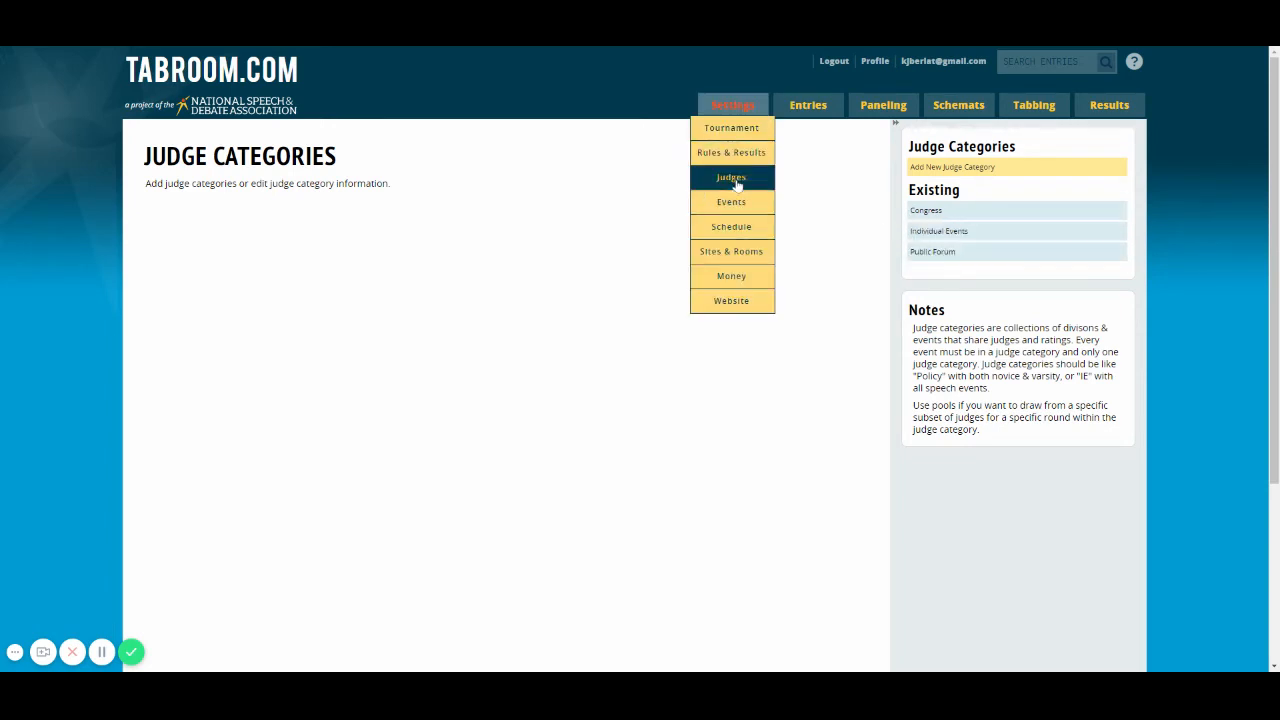
{"action": "left_click", "coordinate": [923, 214]}
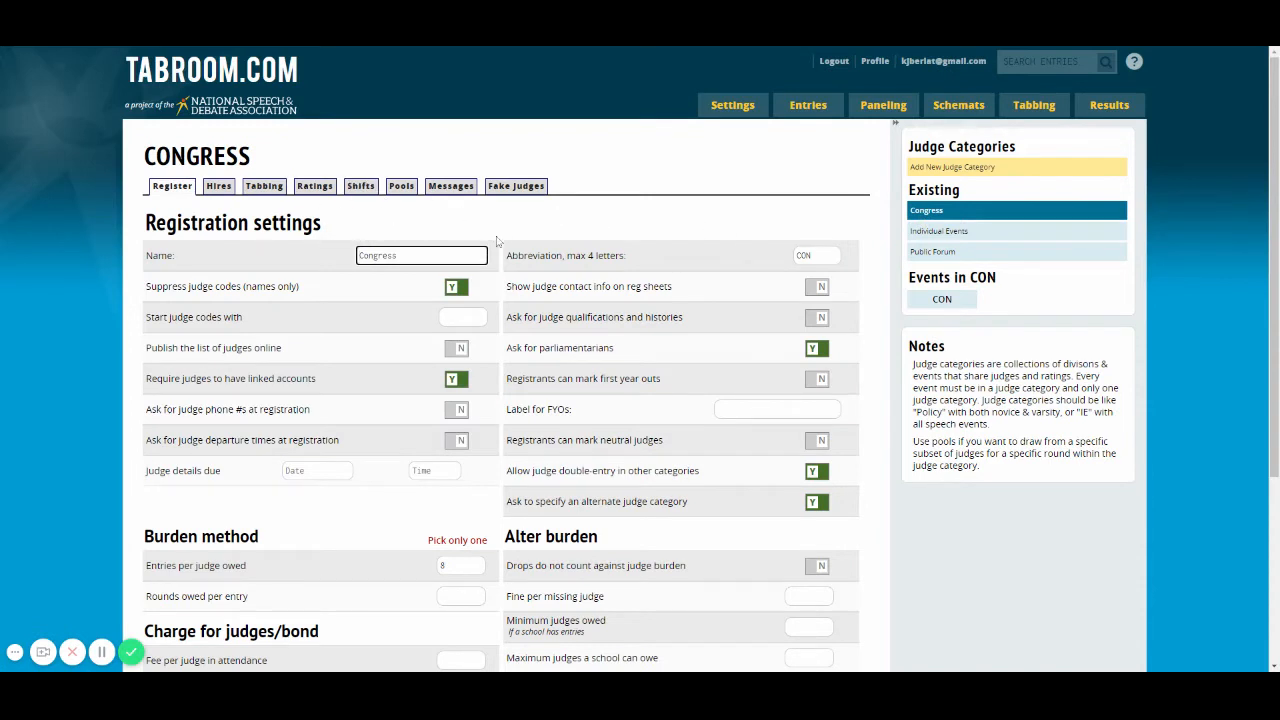
{"action": "left_click", "coordinate": [940, 167]}
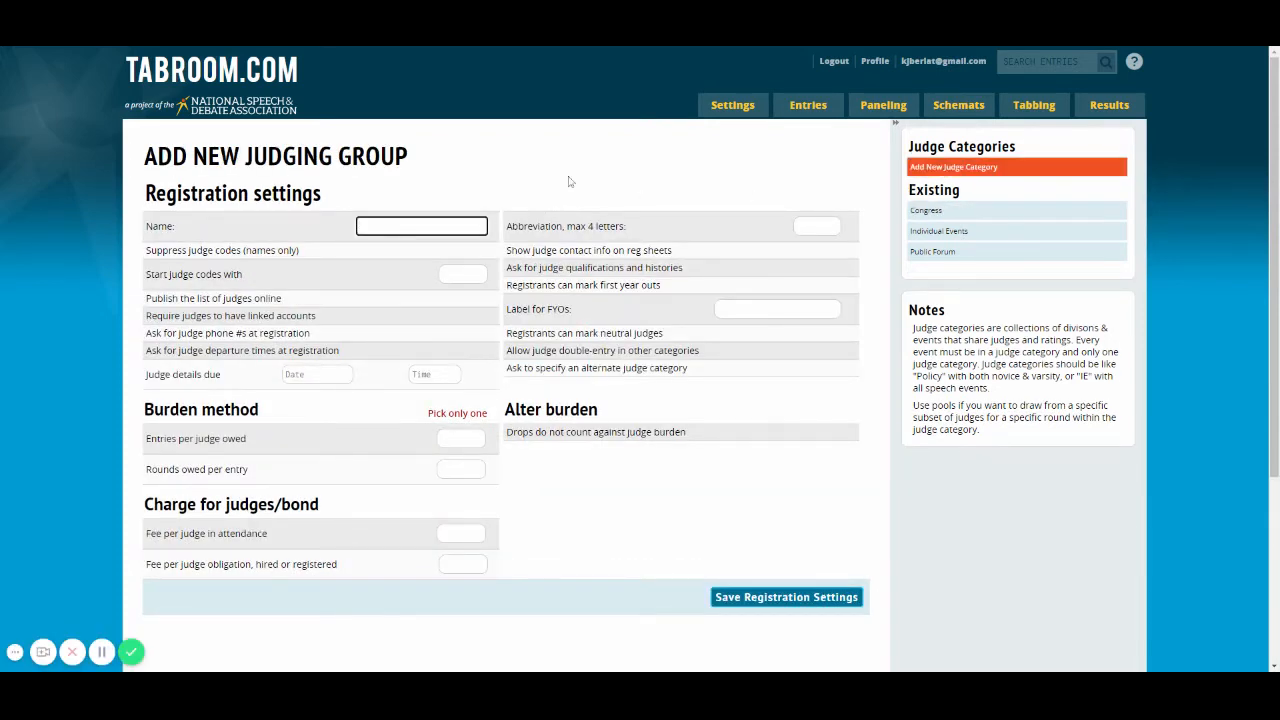
{"action": "type", "text": "Lincoln DOuglas"}
{"action": "key", "text": "ctrl+shift+Left"}
{"action": "type", "text": "Douglas"}
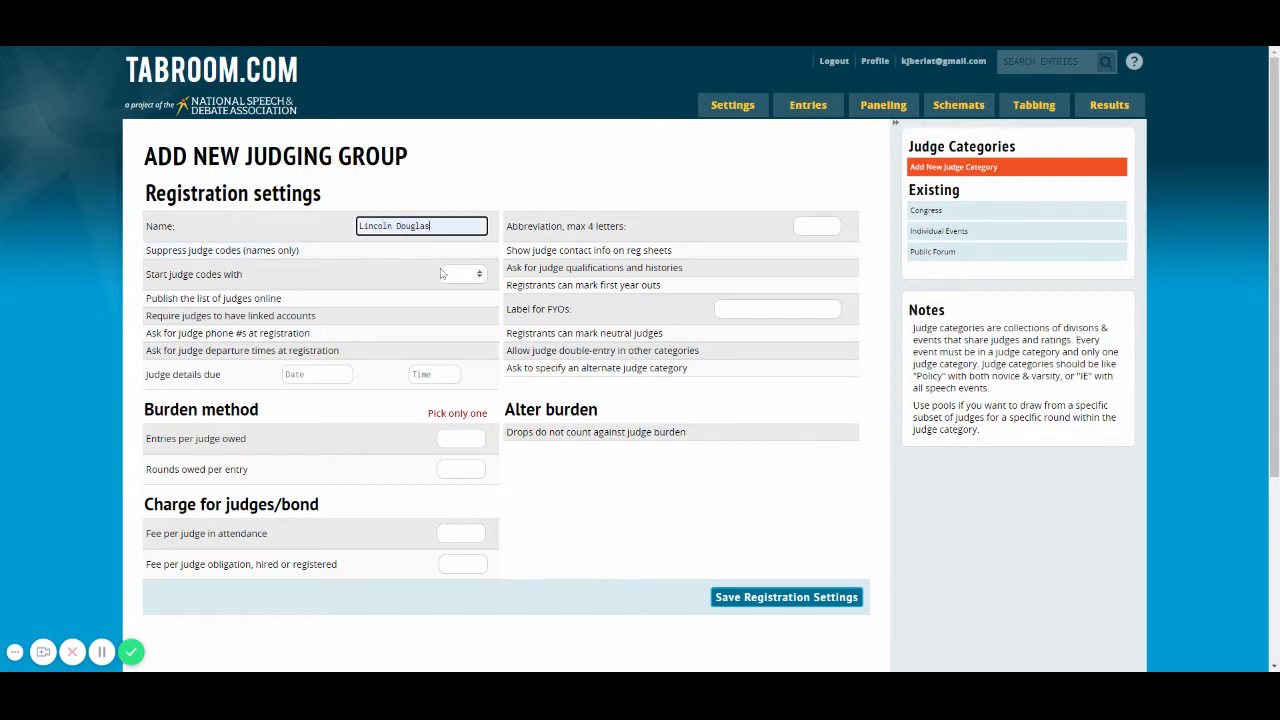
{"action": "left_click", "coordinate": [800, 226]}
{"action": "type", "text": "L"}
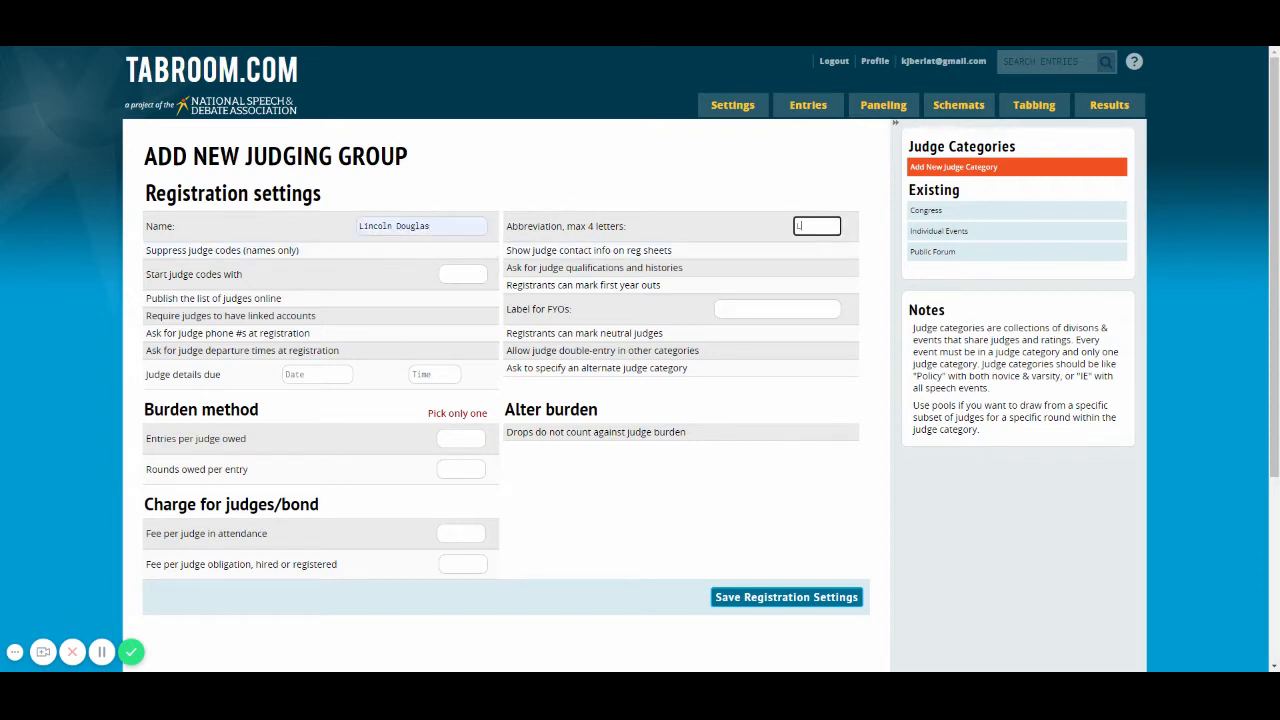
{"action": "type", "text": "D"}
Step: Set judge details due to 09/20/2020 at 5:00 PM and entries per judge owed to 2, saving the registration settings
{"action": "left_click", "coordinate": [316, 374]}
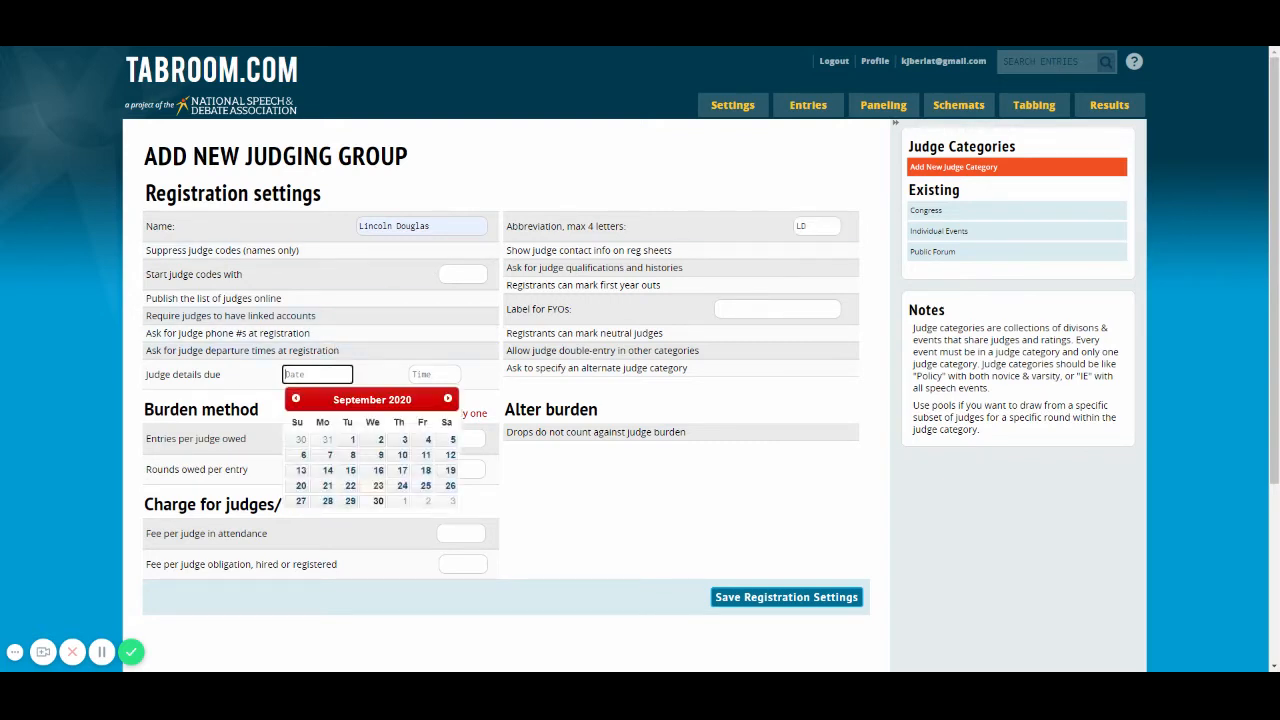
{"action": "left_click", "coordinate": [301, 486]}
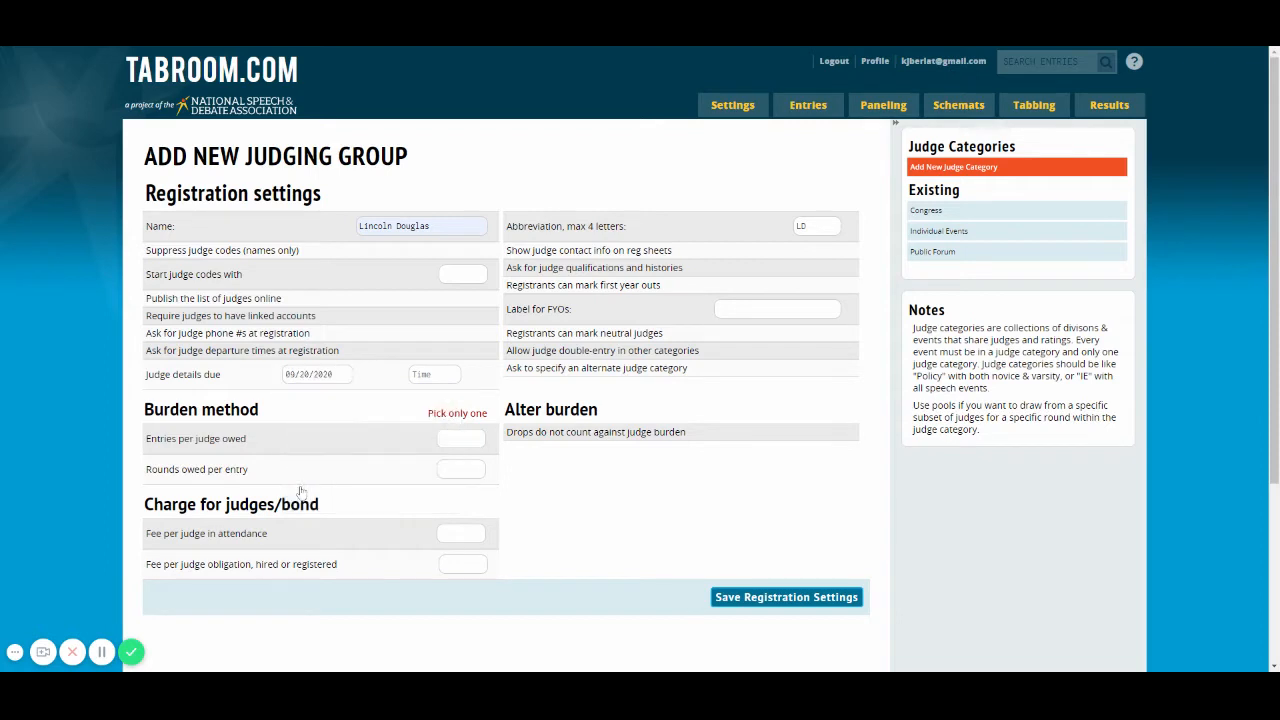
{"action": "left_click", "coordinate": [420, 375]}
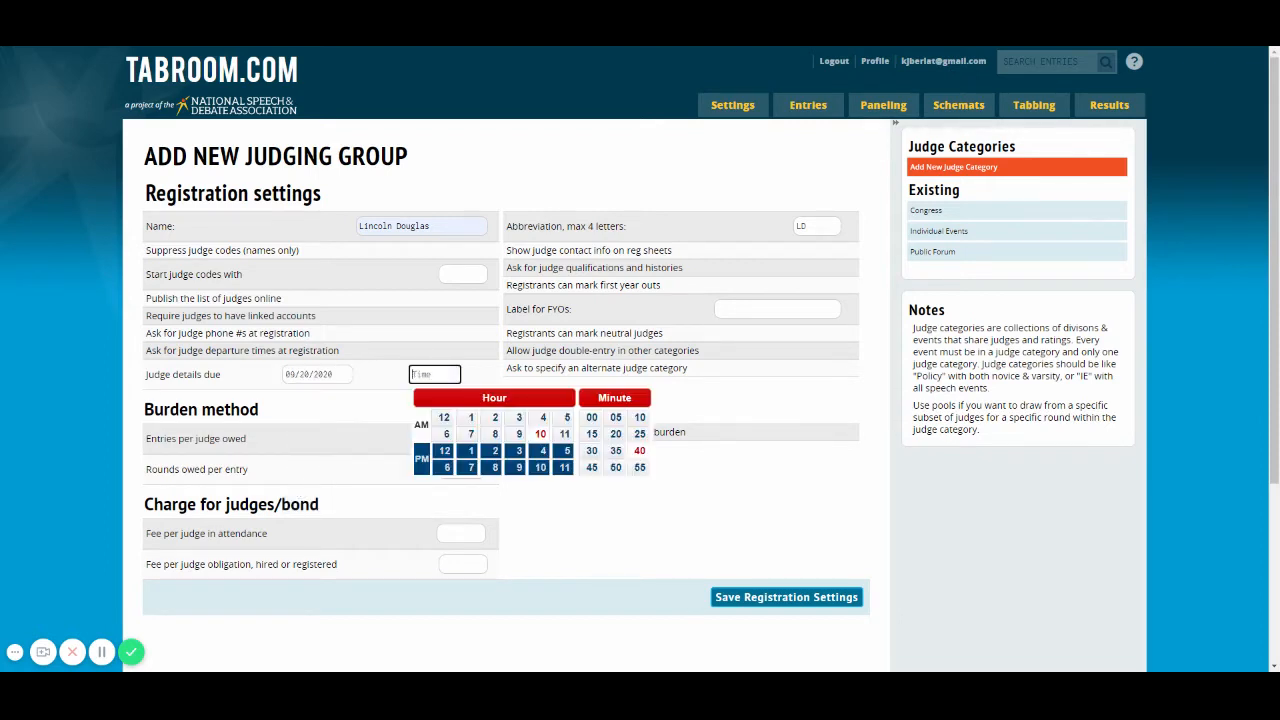
{"action": "left_click", "coordinate": [566, 451]}
{"action": "left_click", "coordinate": [591, 417]}
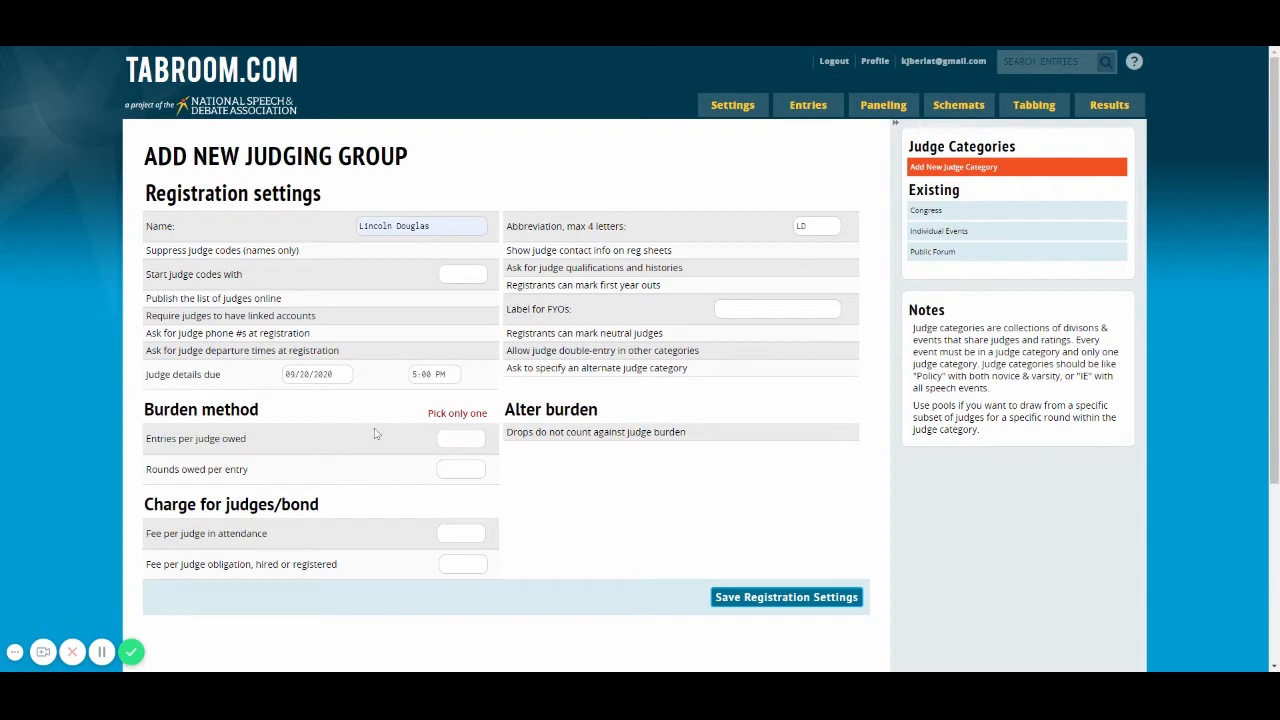
{"action": "left_click", "coordinate": [460, 438]}
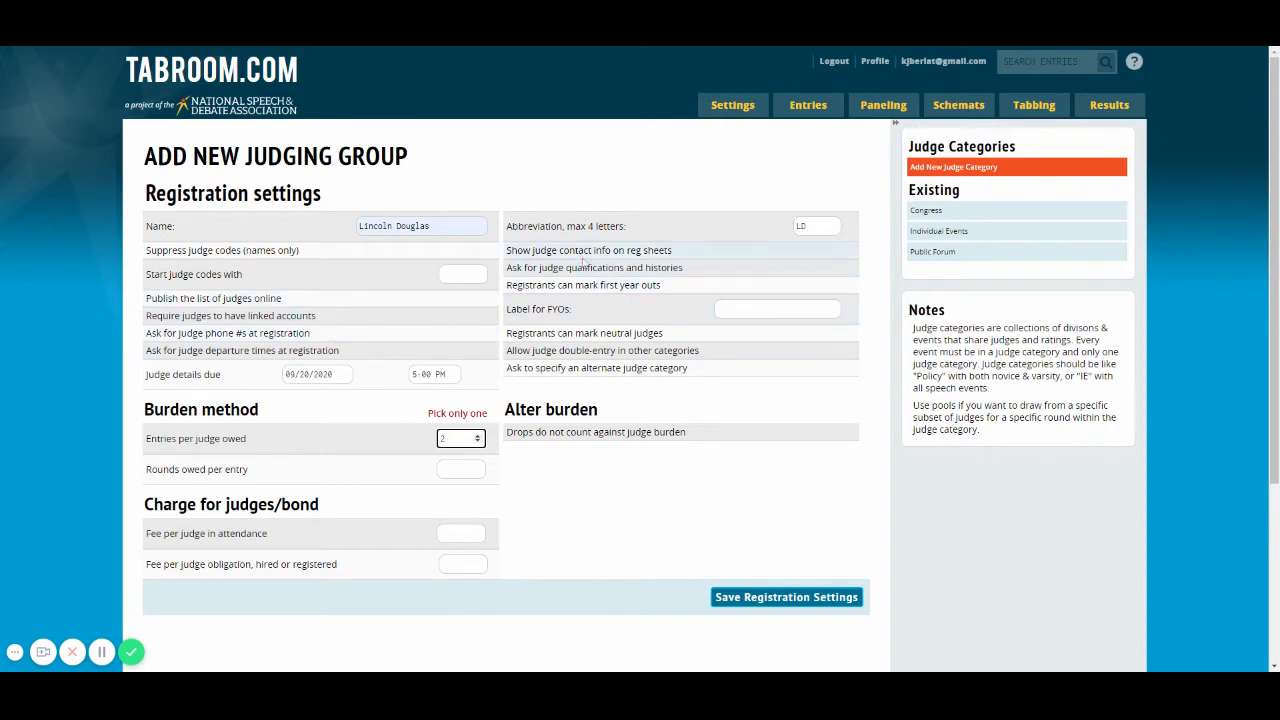
{"action": "left_click", "coordinate": [766, 600]}
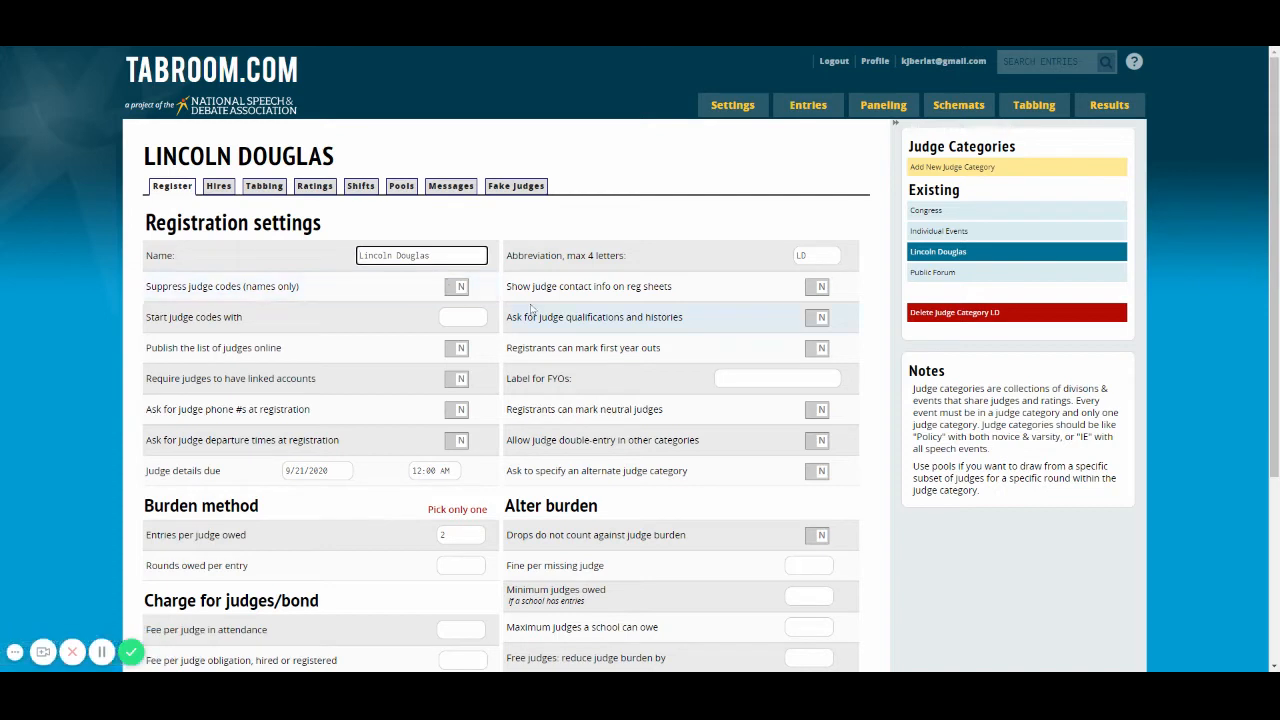
Step: Enable suppressing judge codes, requiring linked judge accounts, and asking for judge phone numbers at registration
{"action": "left_click", "coordinate": [461, 288]}
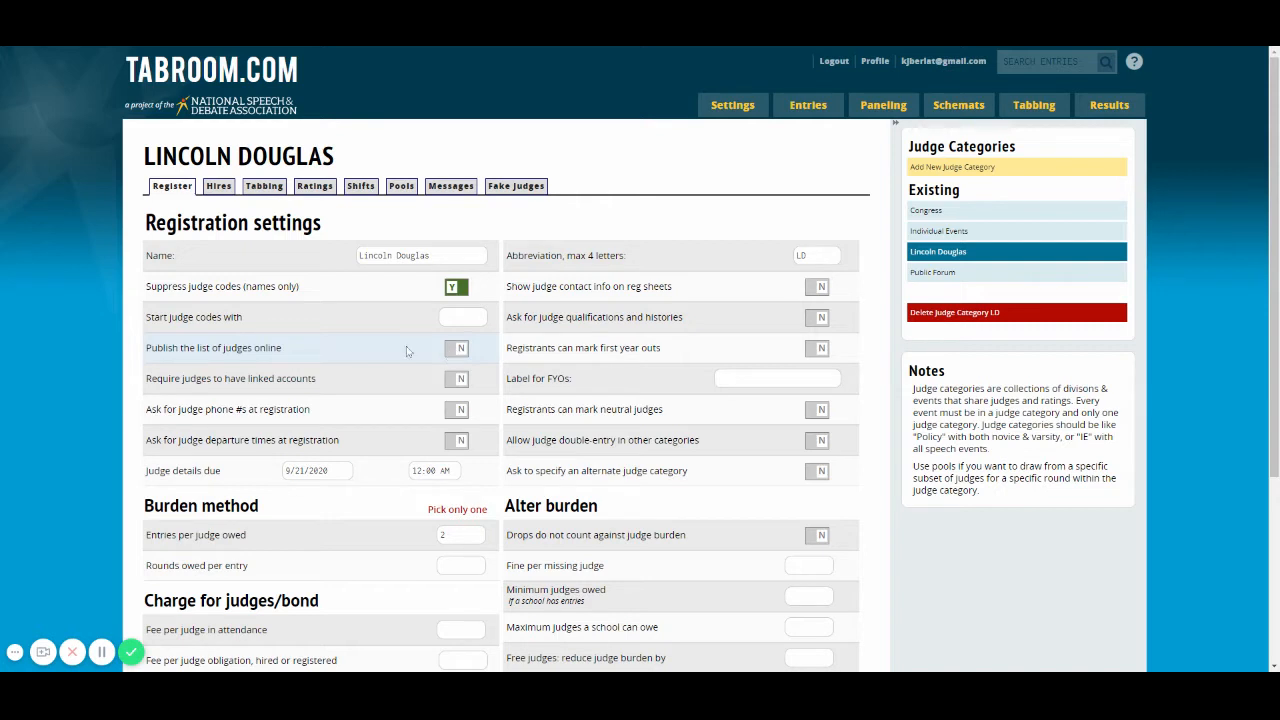
{"action": "left_click", "coordinate": [456, 379]}
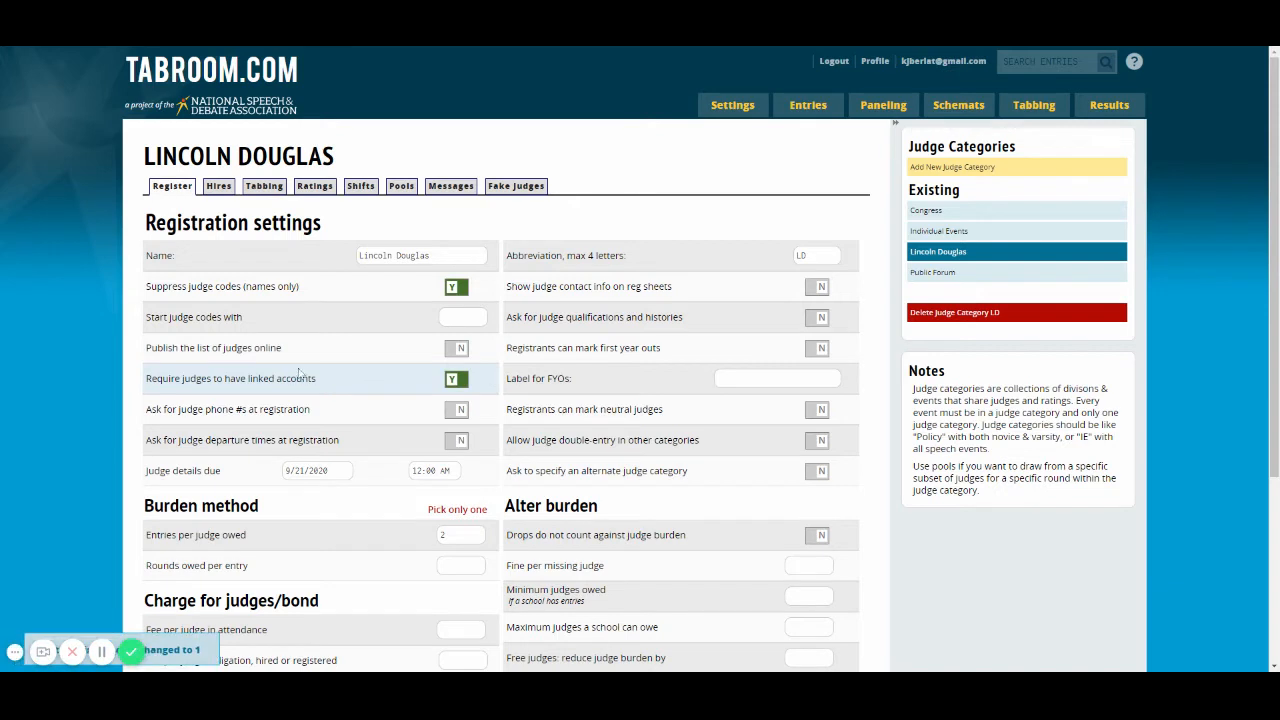
{"action": "left_click", "coordinate": [458, 410]}
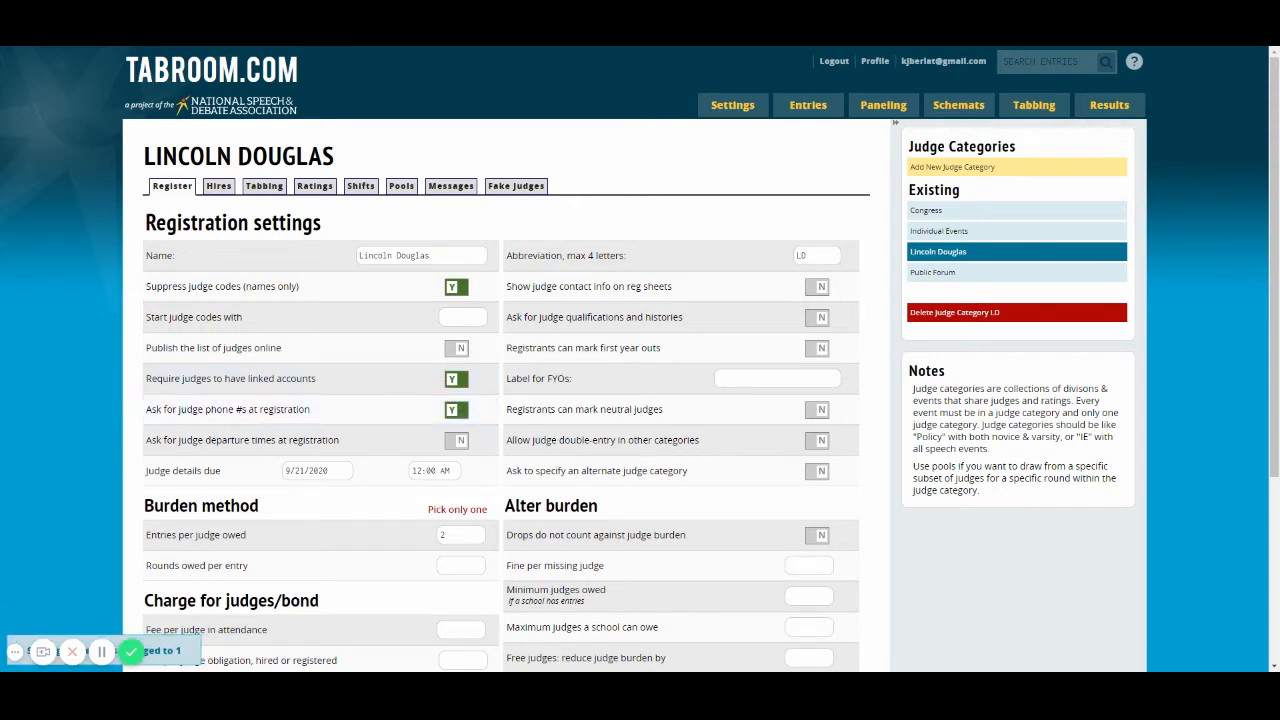
Step: Set the Lincoln Douglas judge details deadline again to 09/20/2020 at 5:00 PM
{"action": "left_click", "coordinate": [297, 470]}
{"action": "left_click", "coordinate": [301, 581]}
{"action": "left_click", "coordinate": [434, 470]}
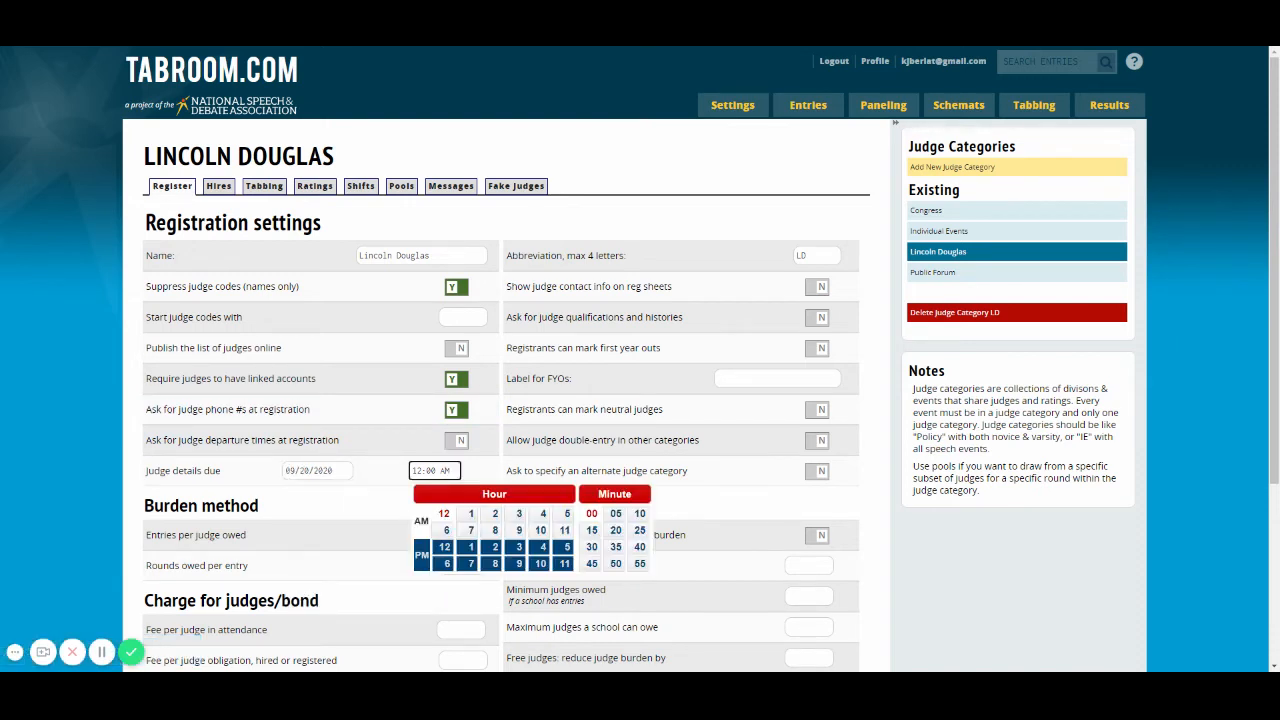
{"action": "left_click", "coordinate": [563, 547]}
{"action": "left_click", "coordinate": [590, 515]}
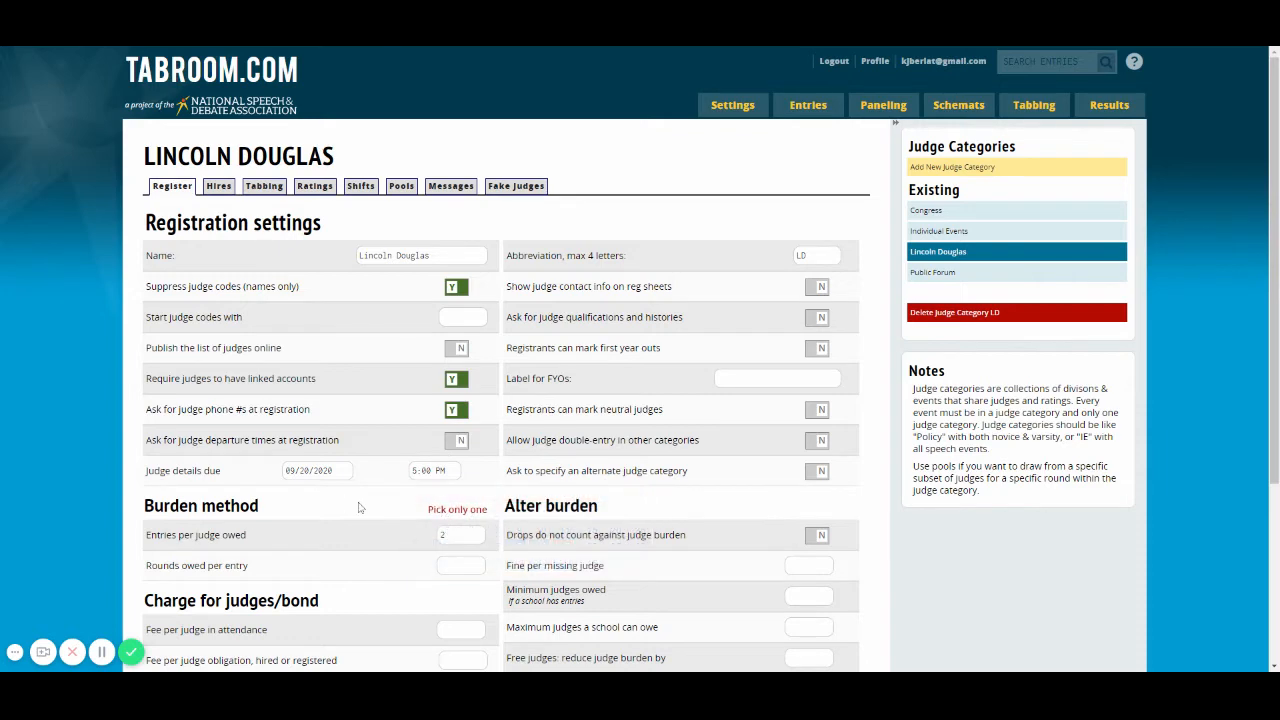
Step: Allow judge double-entry in other categories and enable asking for an alternate judge category
{"action": "scroll", "coordinate": [365, 505], "scroll_direction": "down", "scroll_amount": 2}
{"action": "scroll", "coordinate": [370, 507], "scroll_direction": "down", "scroll_amount": 1}
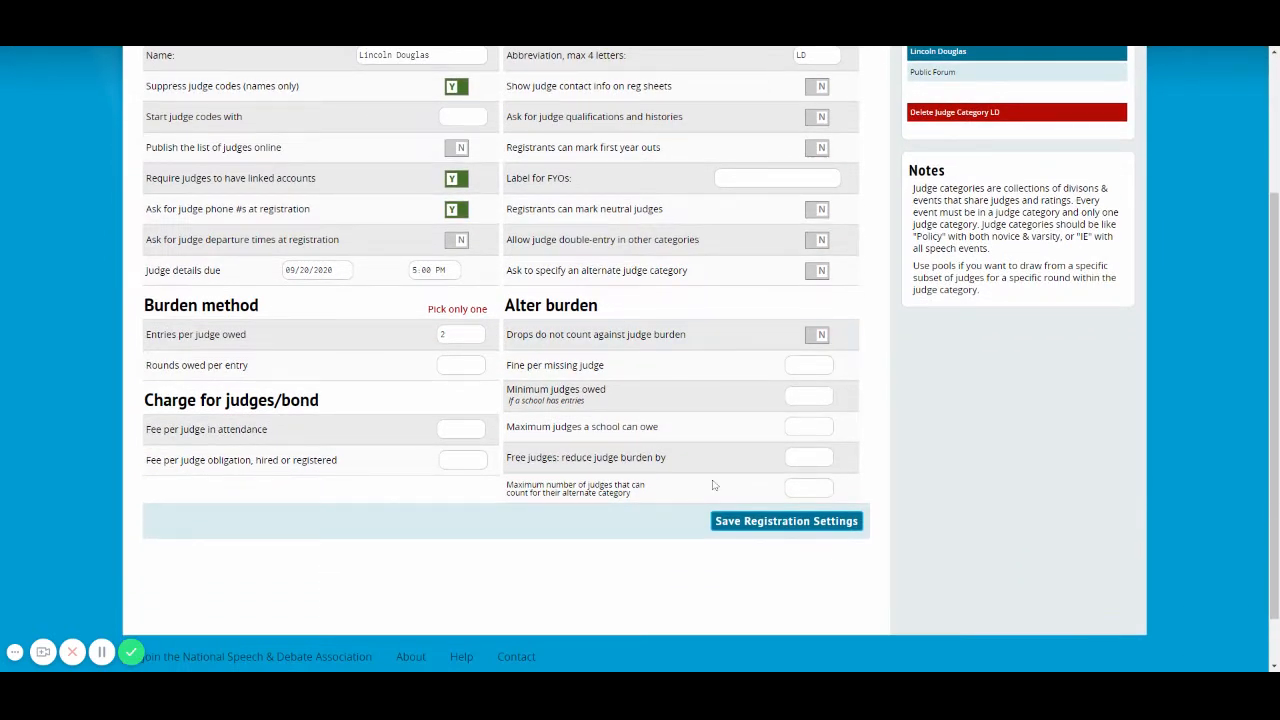
{"action": "scroll", "coordinate": [713, 485], "scroll_direction": "up", "scroll_amount": 1}
{"action": "scroll", "coordinate": [710, 483], "scroll_direction": "up", "scroll_amount": 1}
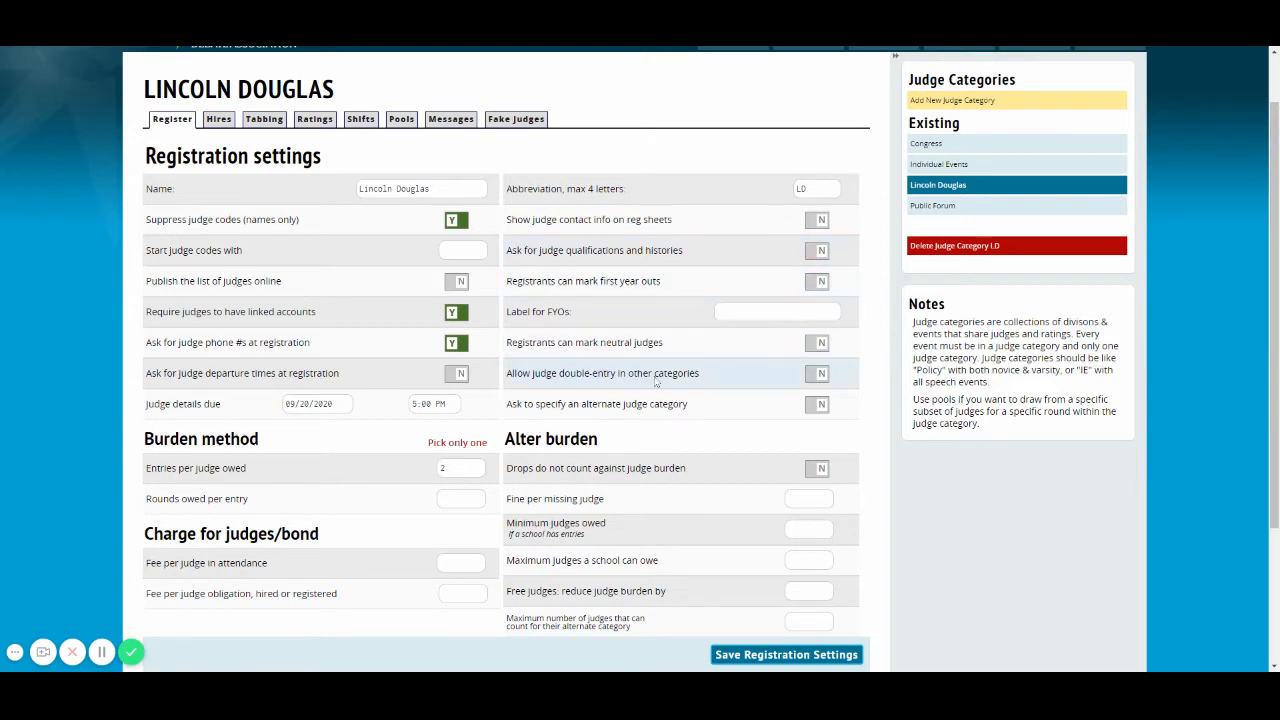
{"action": "left_click", "coordinate": [819, 376]}
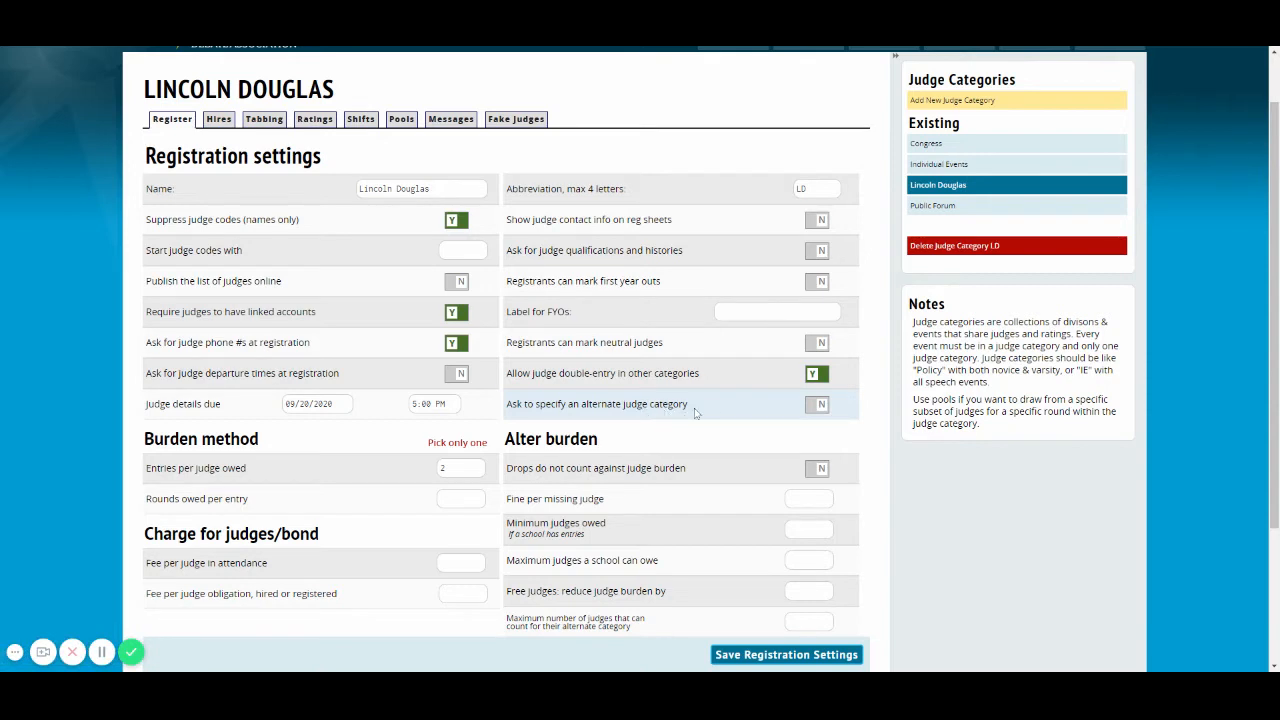
{"action": "left_click", "coordinate": [817, 405]}
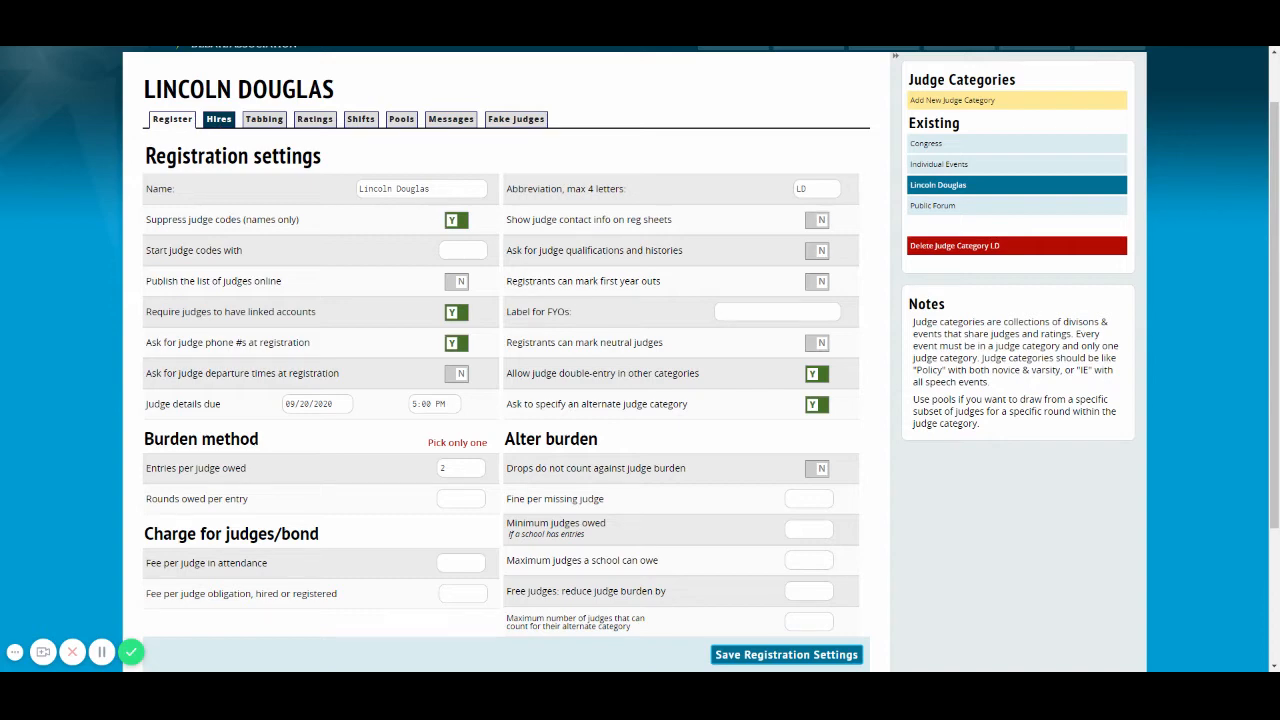
Step: In the tabbing settings, let judges get the same event twice, list entry names and school codes on ballots, and save
{"action": "left_click", "coordinate": [258, 124]}
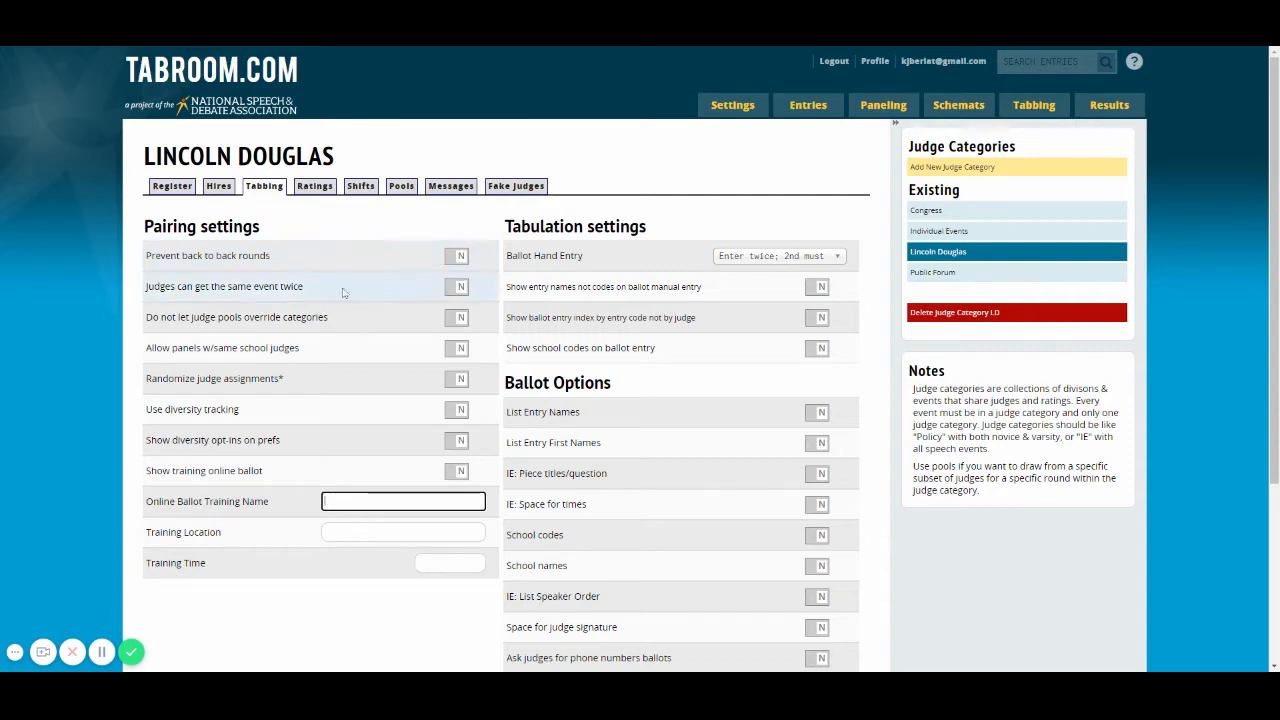
{"action": "left_click", "coordinate": [462, 287]}
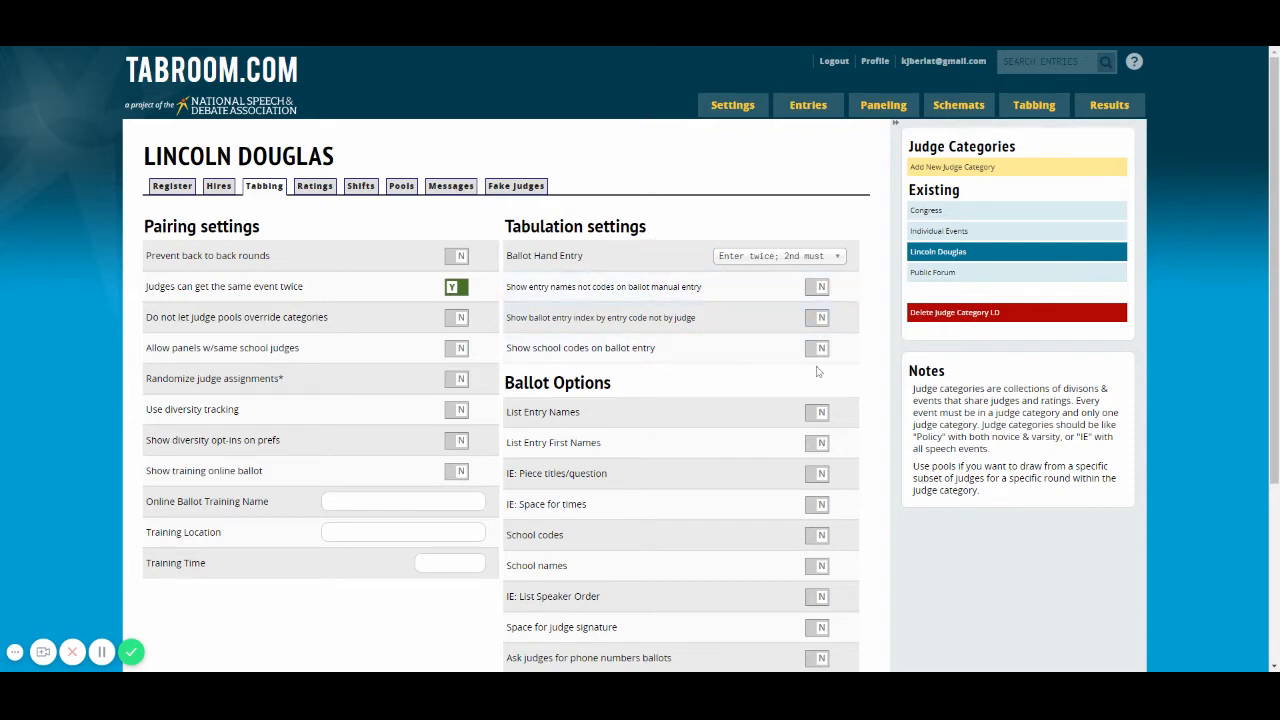
{"action": "scroll", "coordinate": [872, 378], "scroll_direction": "down", "scroll_amount": 3}
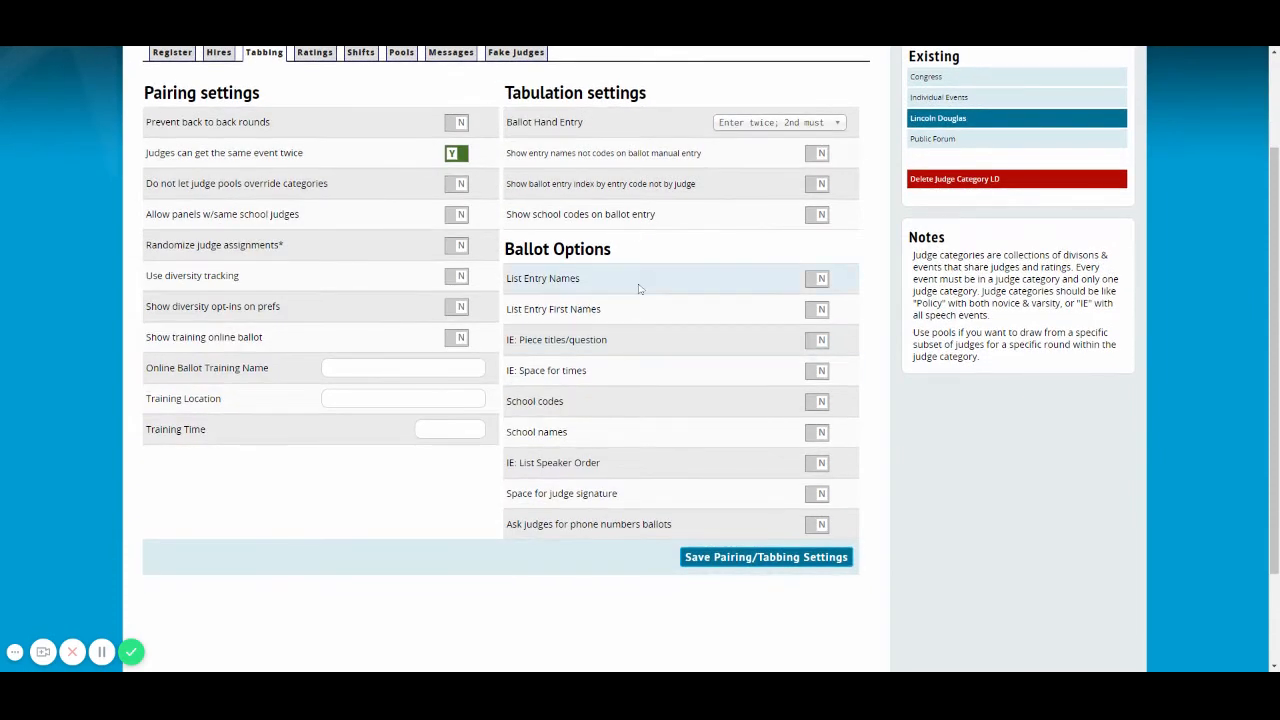
{"action": "left_click", "coordinate": [826, 282]}
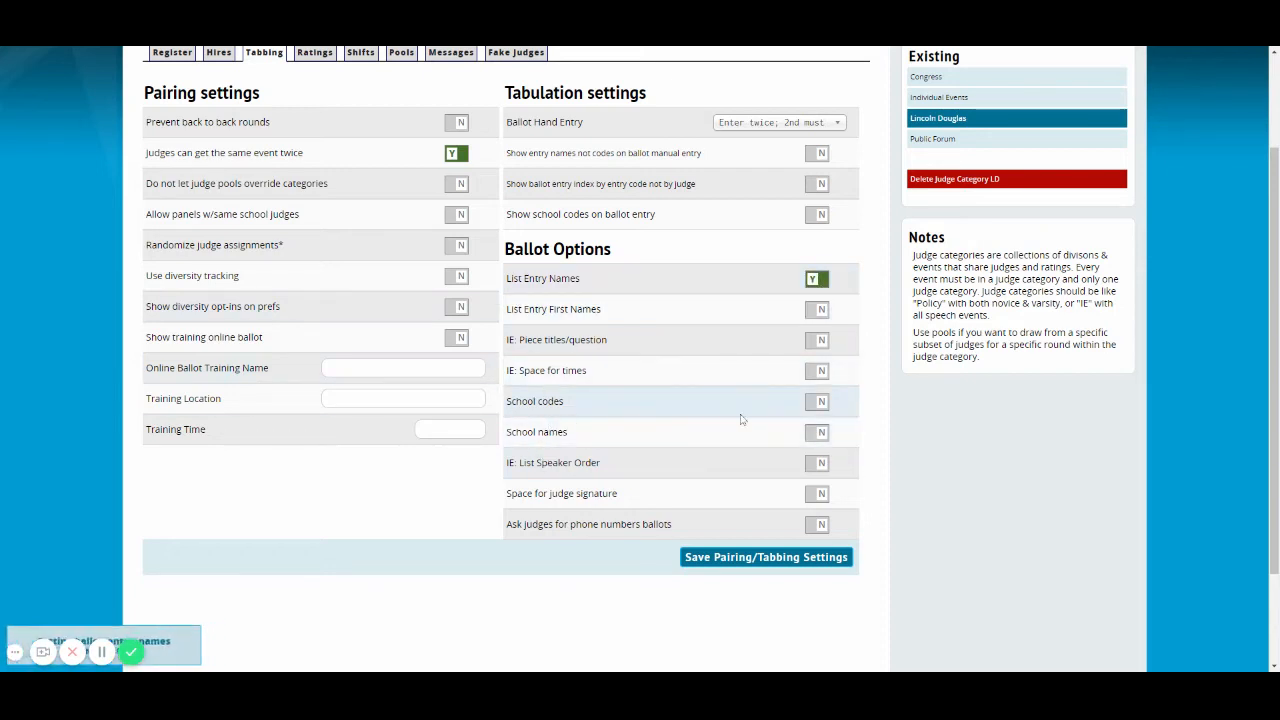
{"action": "left_click", "coordinate": [818, 401]}
{"action": "left_click", "coordinate": [739, 561]}
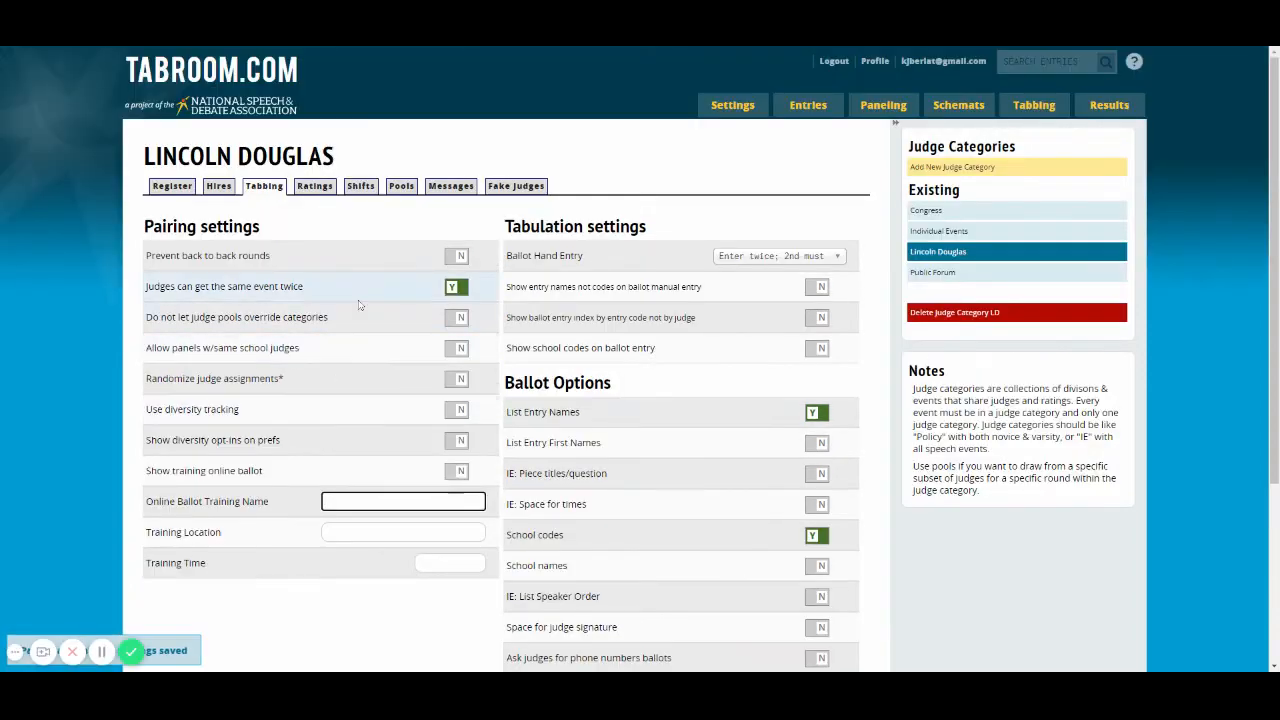
Step: View the Lincoln Douglas ratings settings and open its part-time judging shifts
{"action": "left_click", "coordinate": [314, 187]}
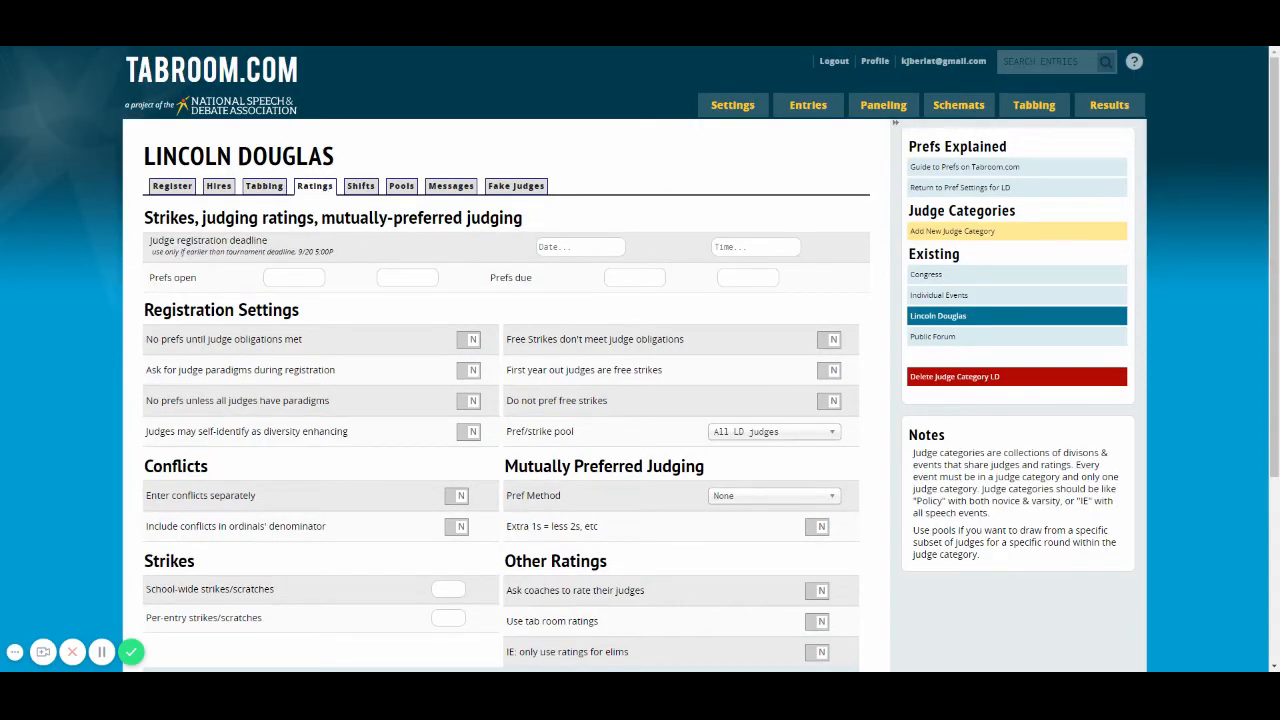
{"action": "left_click", "coordinate": [358, 187]}
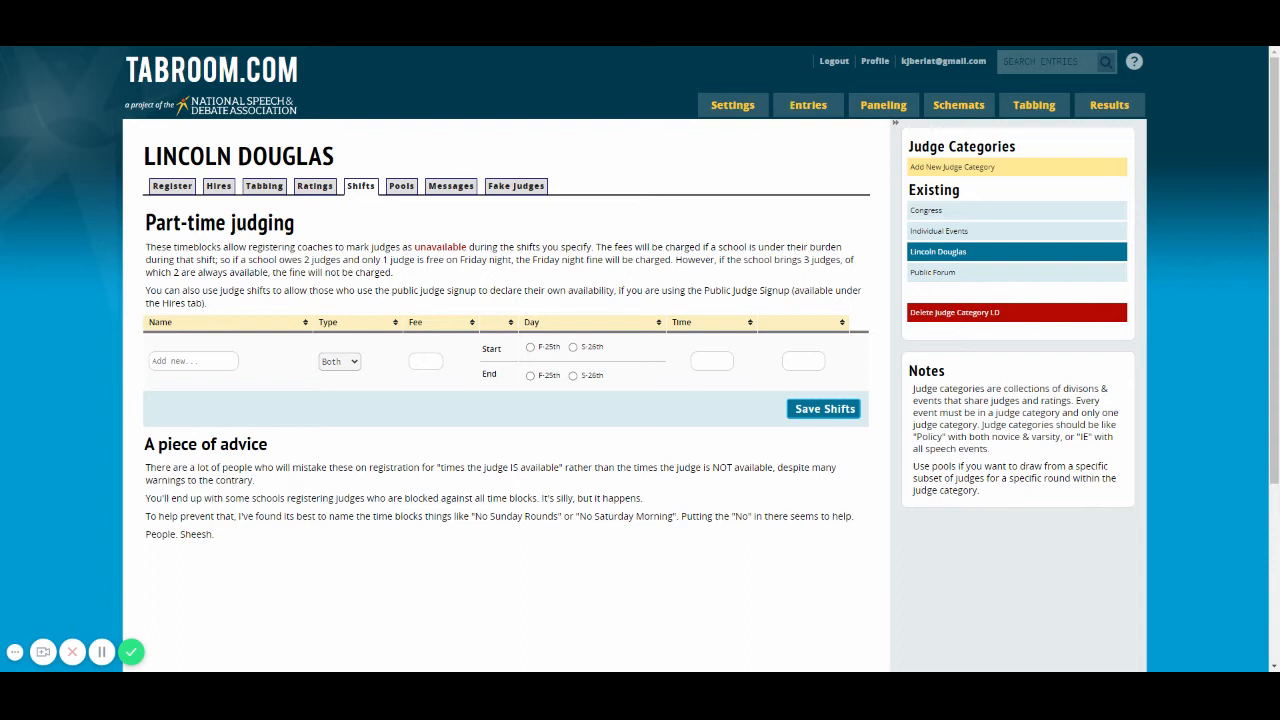
Step: Name a new part-time judging shift Prelims and set its type to Strike
{"action": "left_click", "coordinate": [200, 361]}
{"action": "type", "text": "Prelims"}
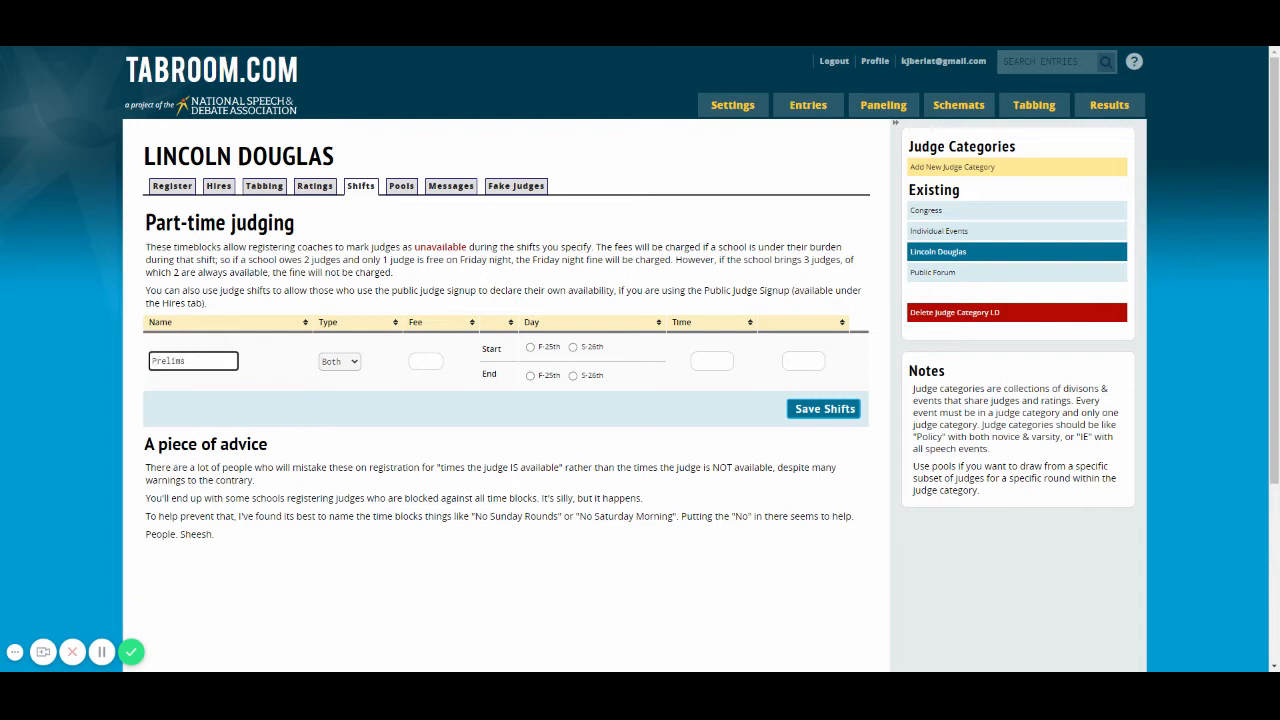
{"action": "left_click", "coordinate": [351, 366]}
{"action": "left_click", "coordinate": [349, 384]}
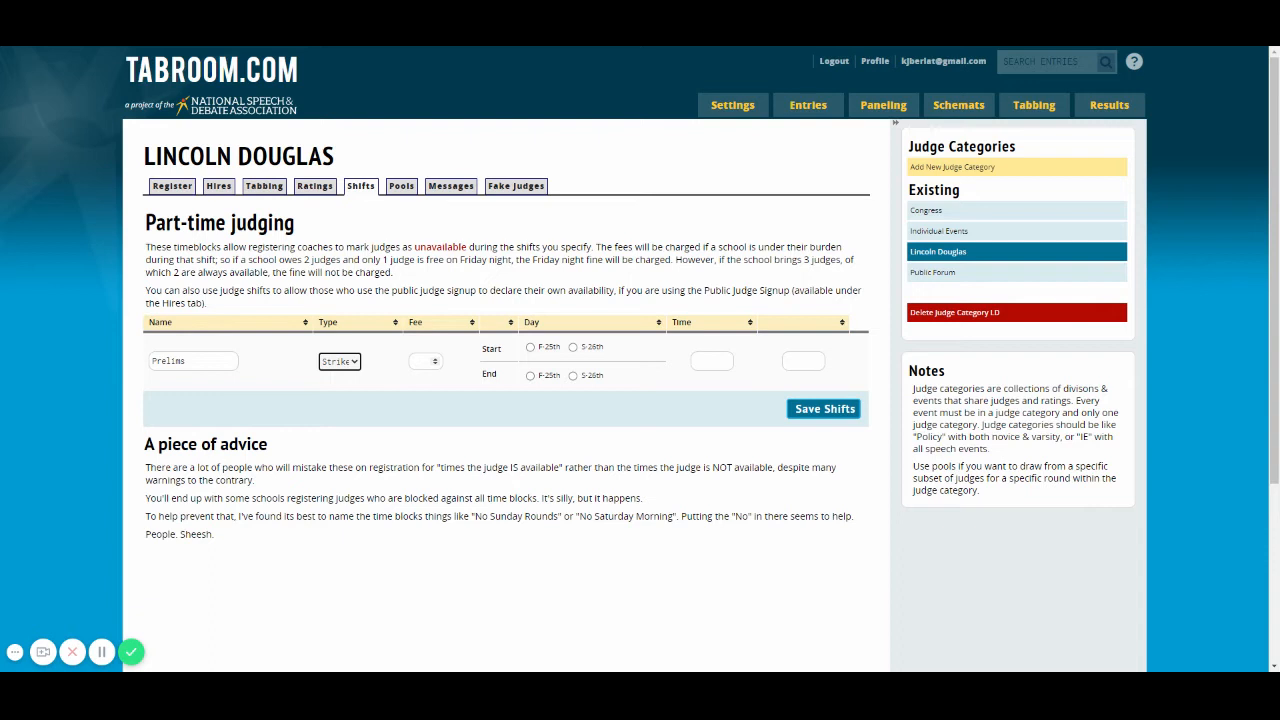
Step: Try to save the Prelims shift with start day F-25th and times from 3:30 PM to 10:30 PM
{"action": "left_click", "coordinate": [530, 348]}
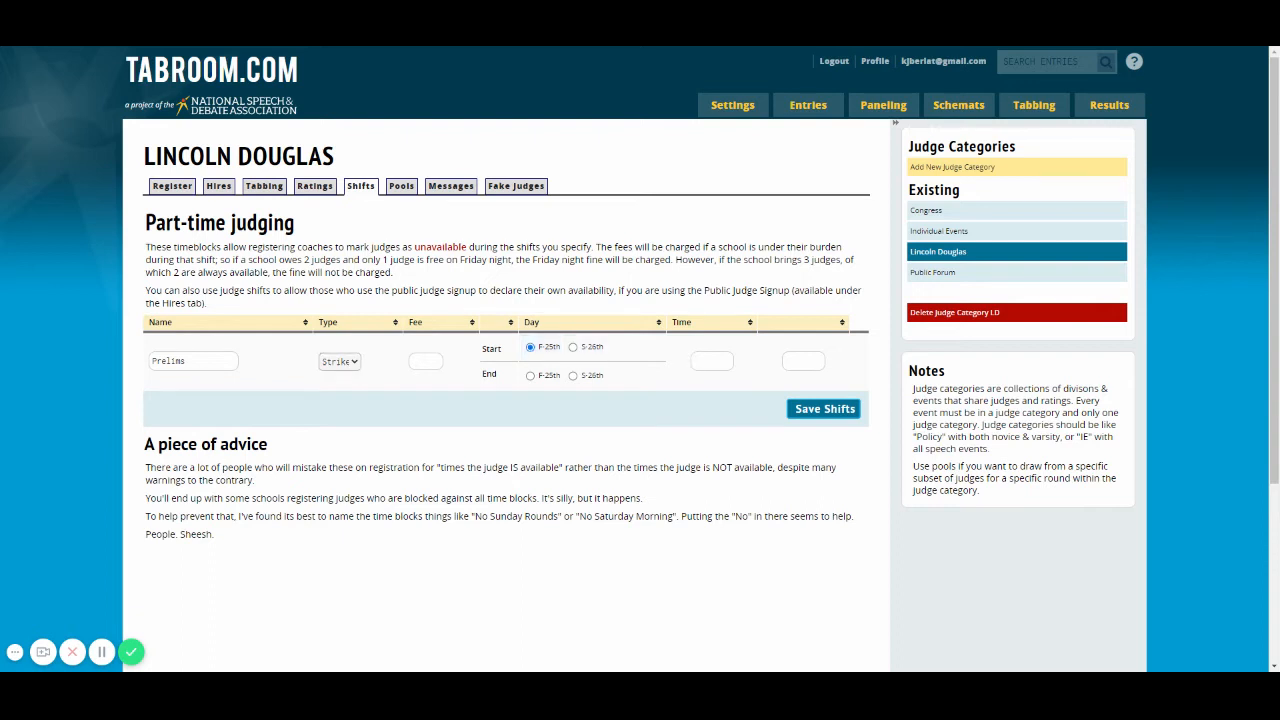
{"action": "left_click", "coordinate": [712, 361]}
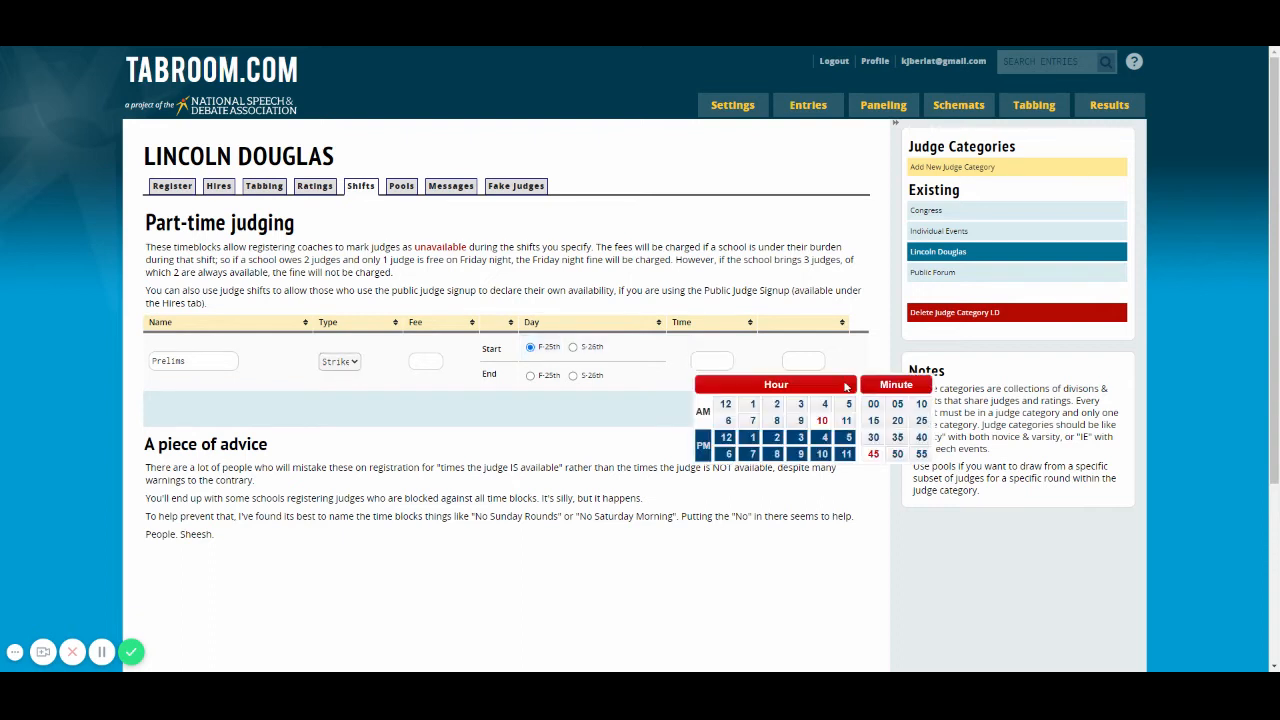
{"action": "left_click", "coordinate": [800, 404]}
{"action": "left_click", "coordinate": [800, 437]}
{"action": "left_click", "coordinate": [878, 440]}
{"action": "left_click", "coordinate": [800, 360]}
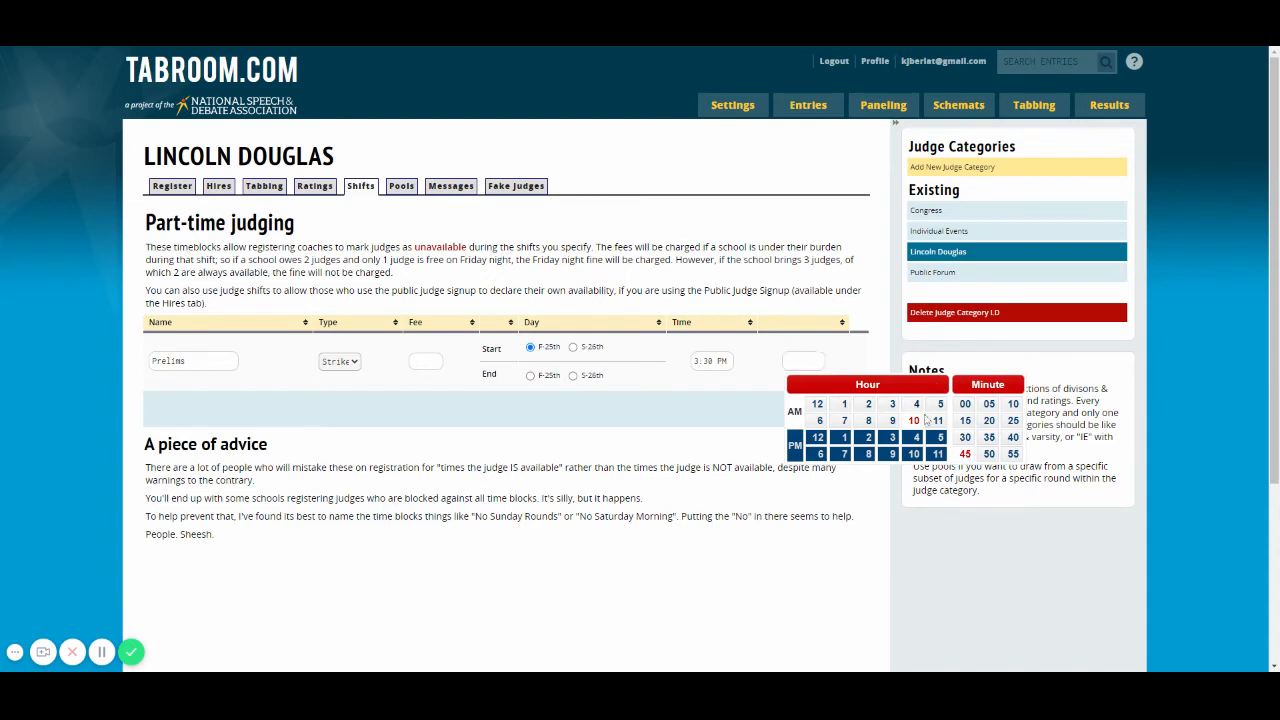
{"action": "left_click", "coordinate": [913, 454]}
{"action": "left_click", "coordinate": [964, 438]}
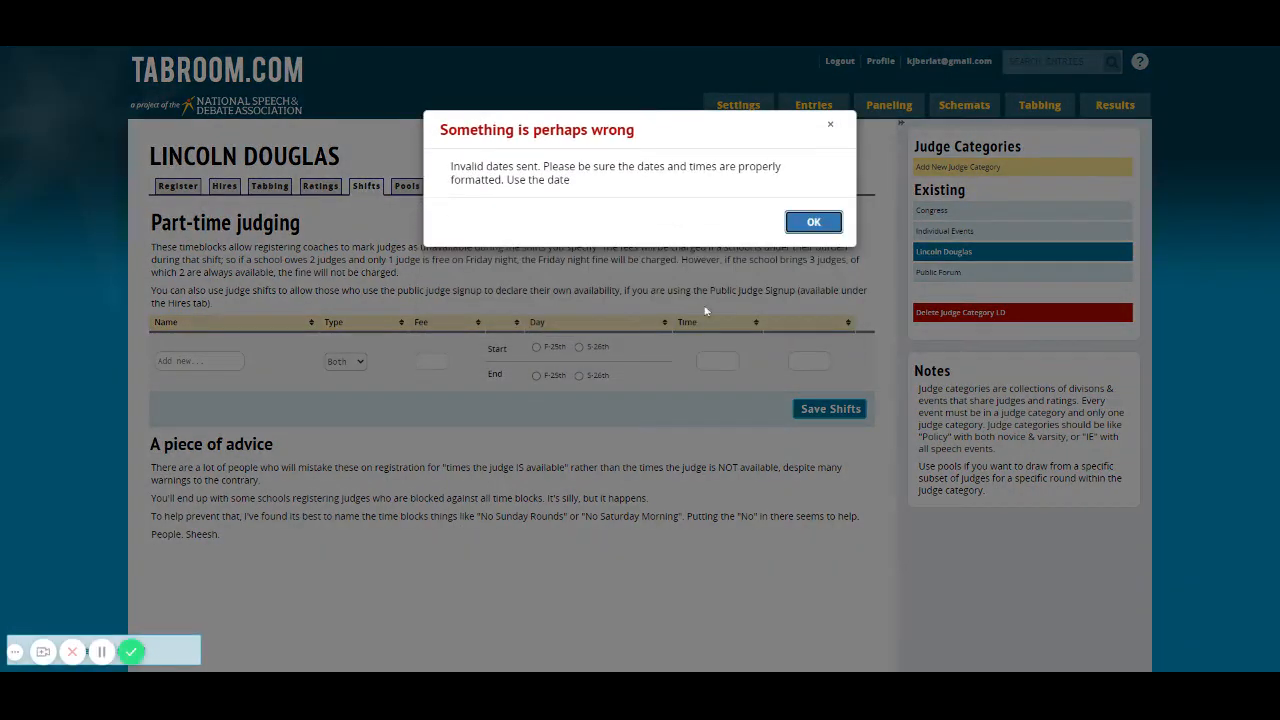
{"action": "left_click", "coordinate": [814, 223]}
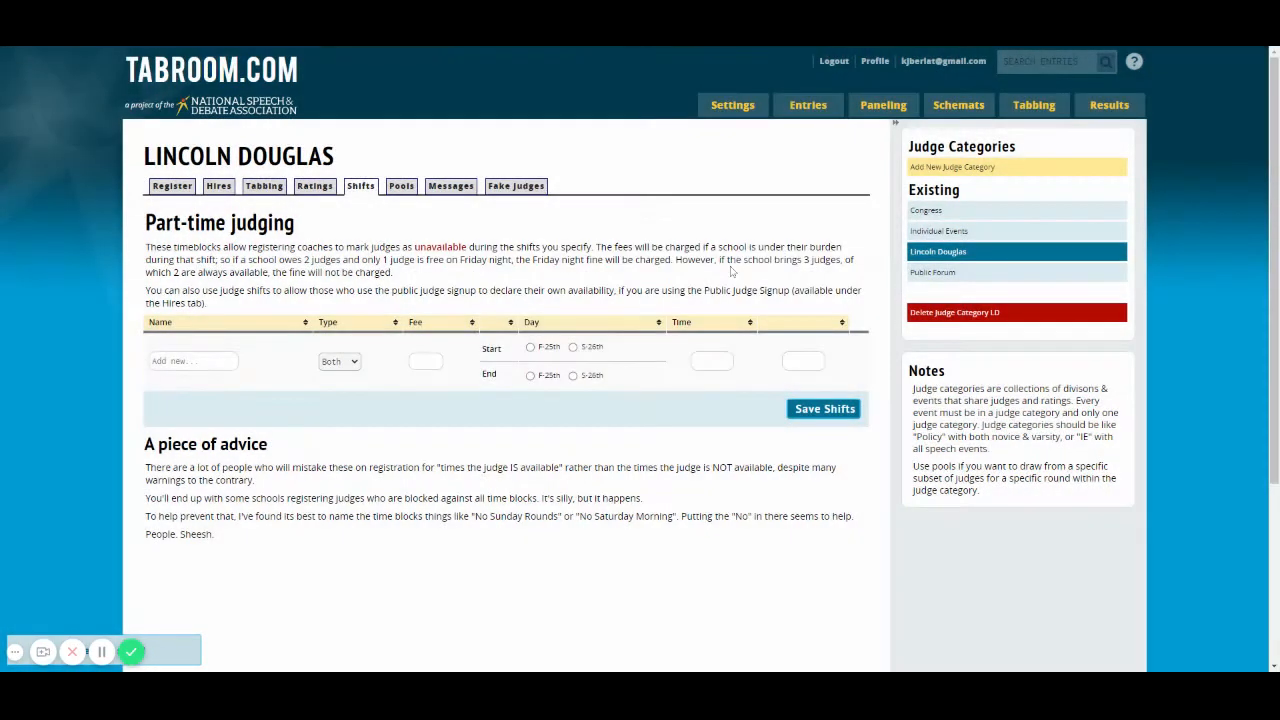
Step: Try to save an unnamed shift starting and ending on F-25th, with times from 3:30 PM to 10:30 PM
{"action": "left_click", "coordinate": [530, 347]}
{"action": "left_click", "coordinate": [530, 375]}
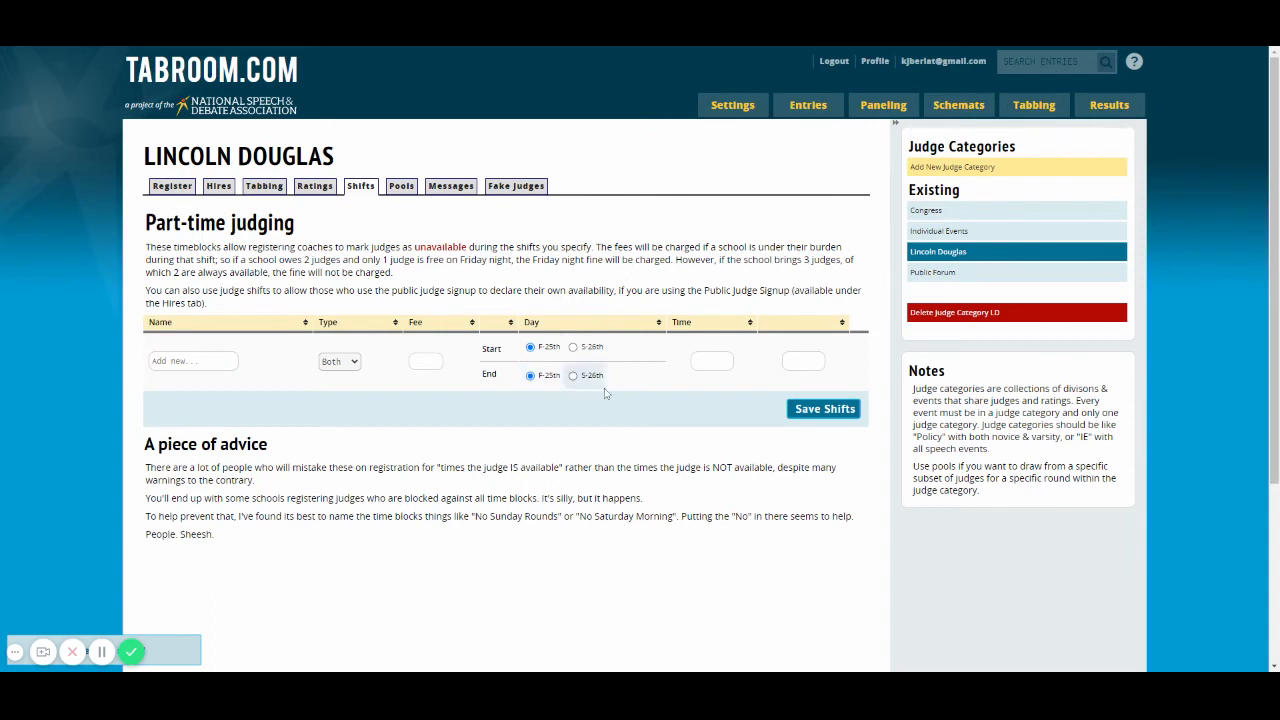
{"action": "left_click", "coordinate": [712, 361]}
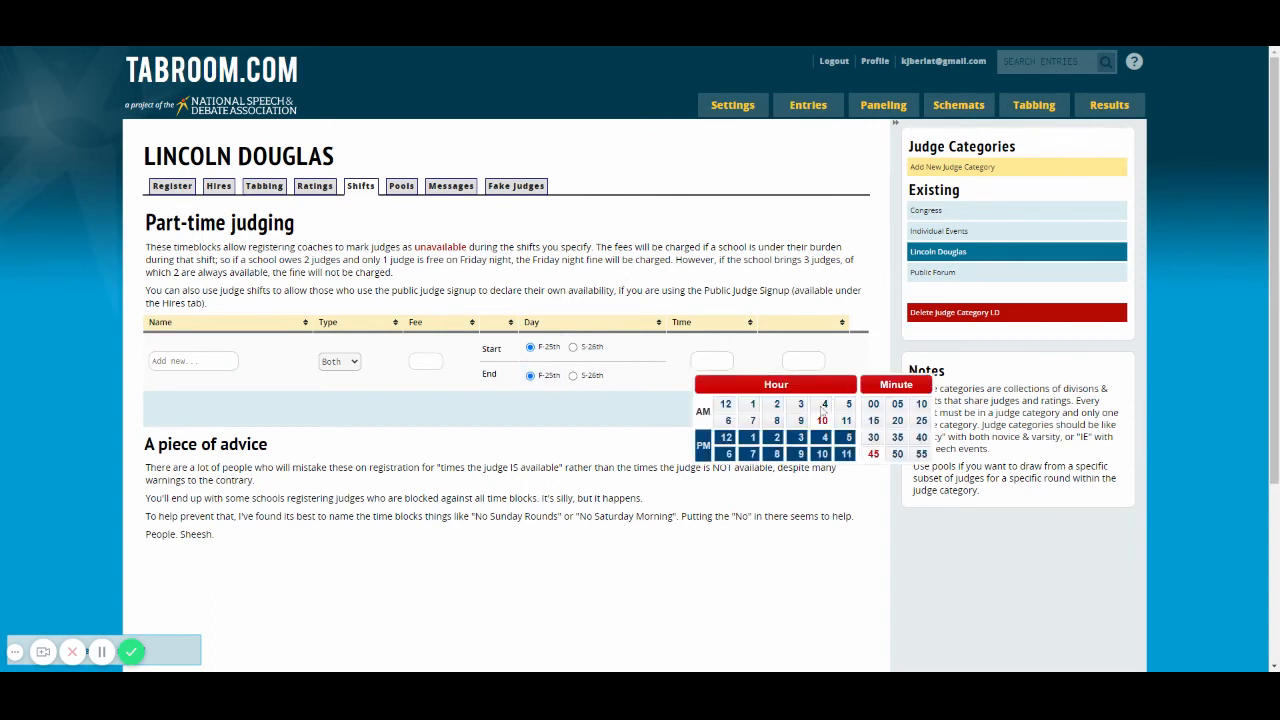
{"action": "left_click", "coordinate": [800, 438]}
{"action": "left_click", "coordinate": [873, 437]}
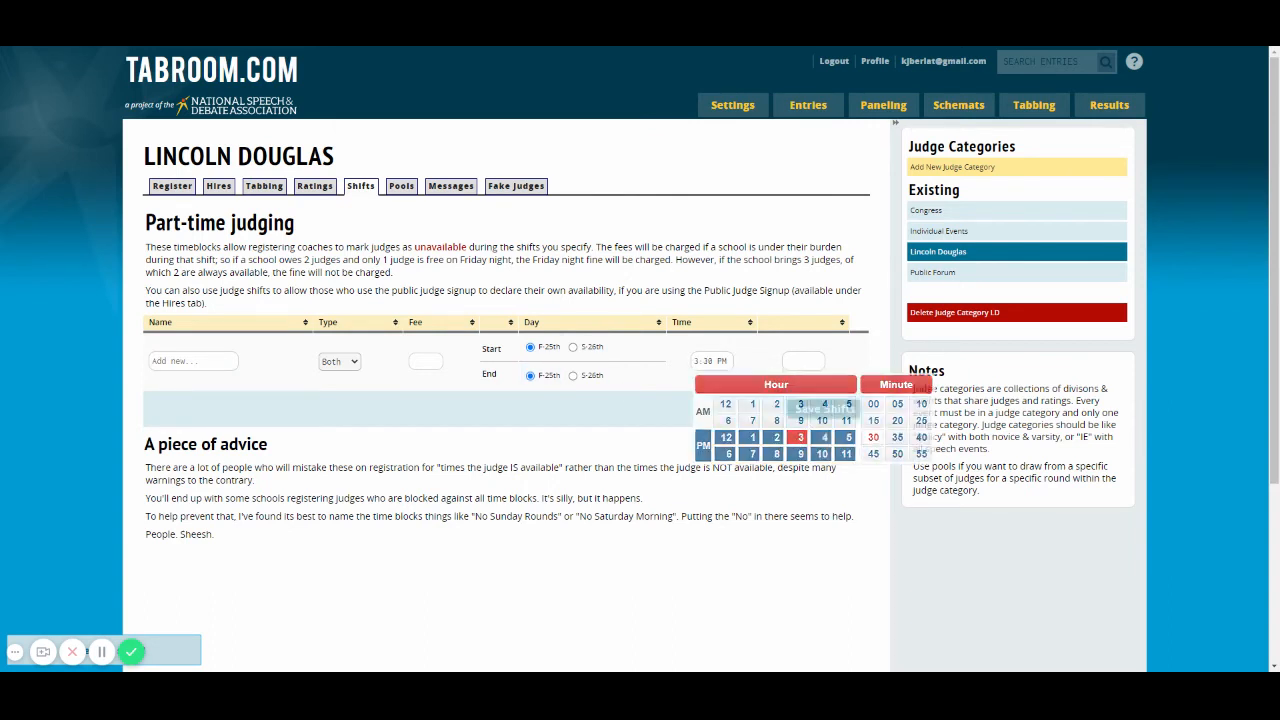
{"action": "left_click", "coordinate": [803, 361]}
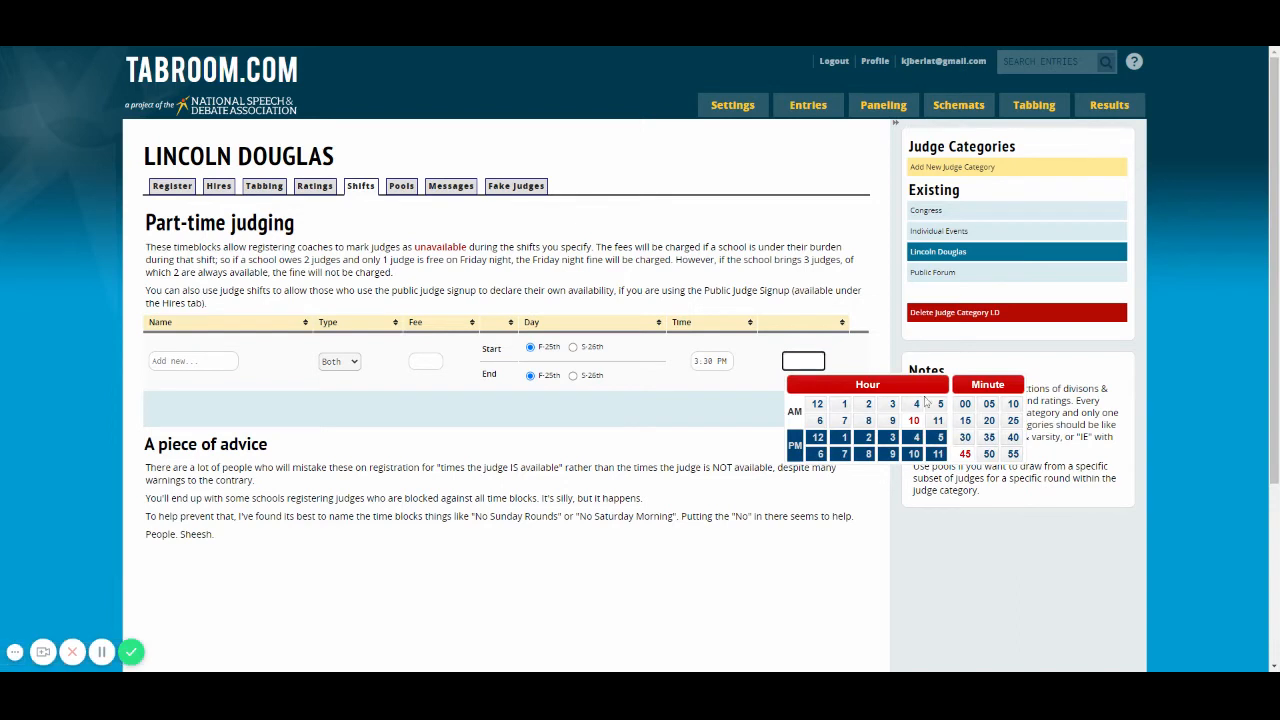
{"action": "left_click", "coordinate": [913, 454]}
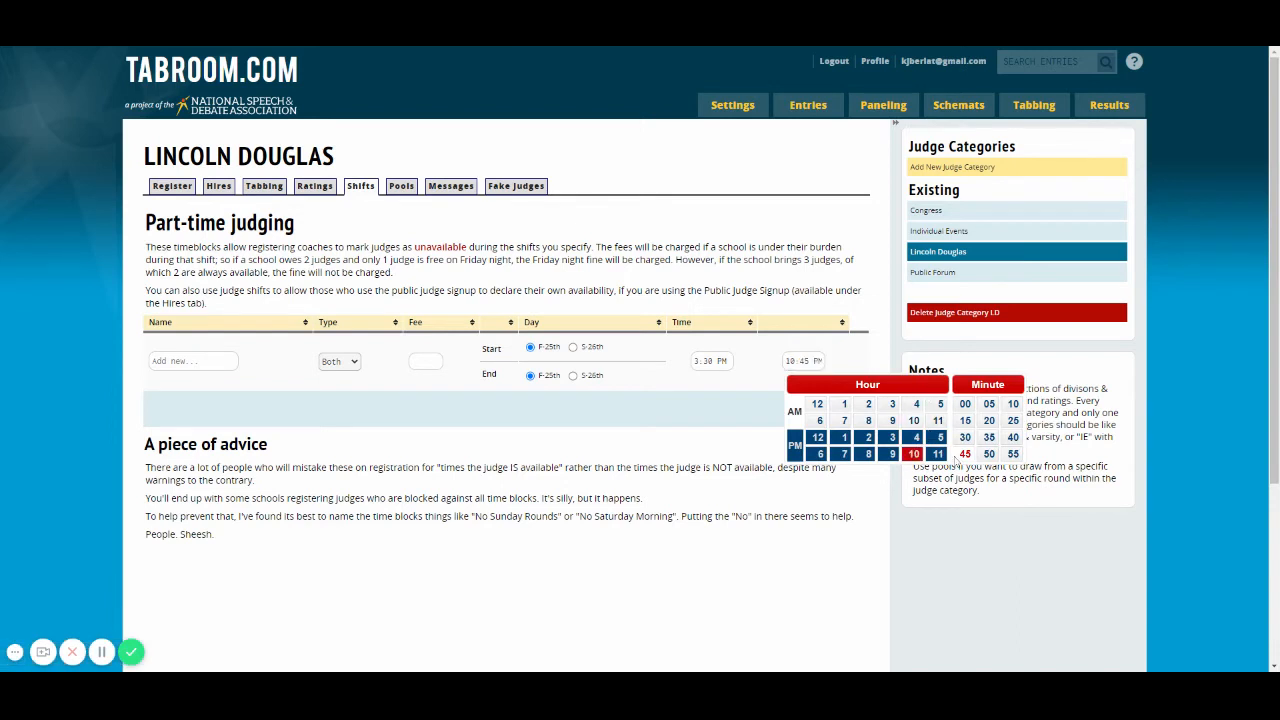
{"action": "left_click", "coordinate": [965, 437]}
{"action": "left_click", "coordinate": [826, 418]}
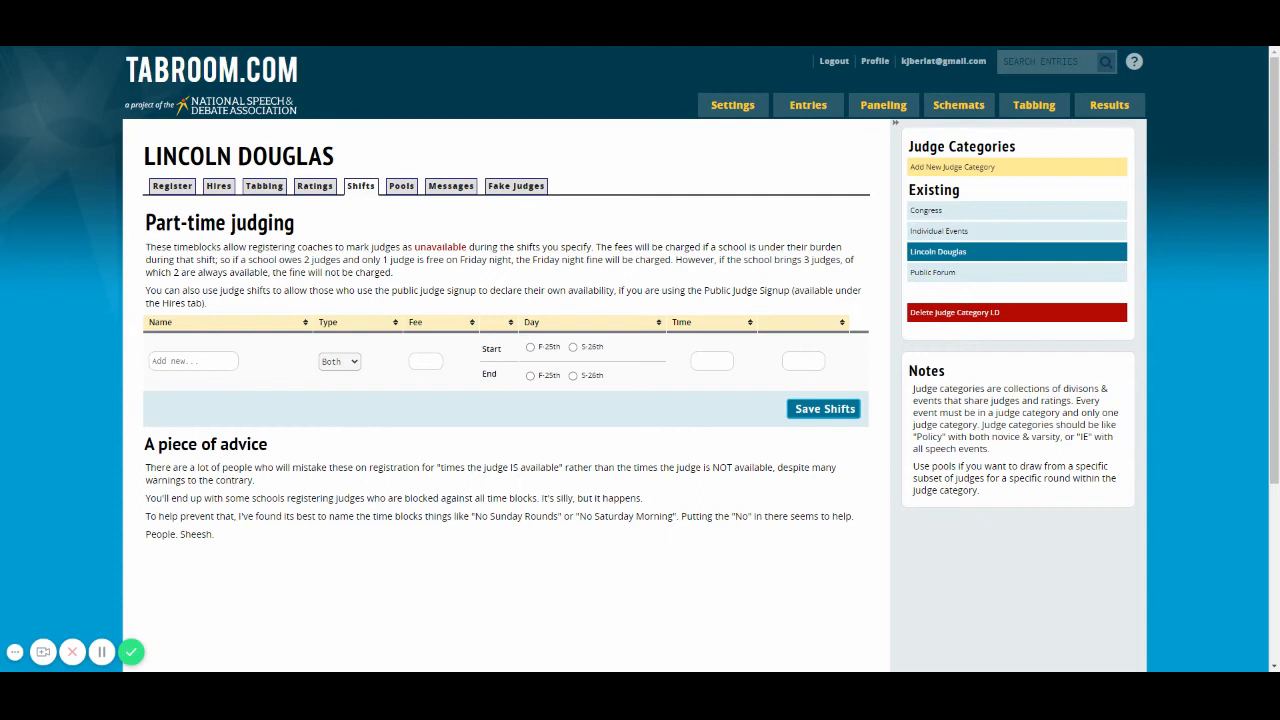
Step: Name a new part-time judging shift Elims and set its type to Strike
{"action": "left_click", "coordinate": [193, 368]}
{"action": "type", "text": "Elims"}
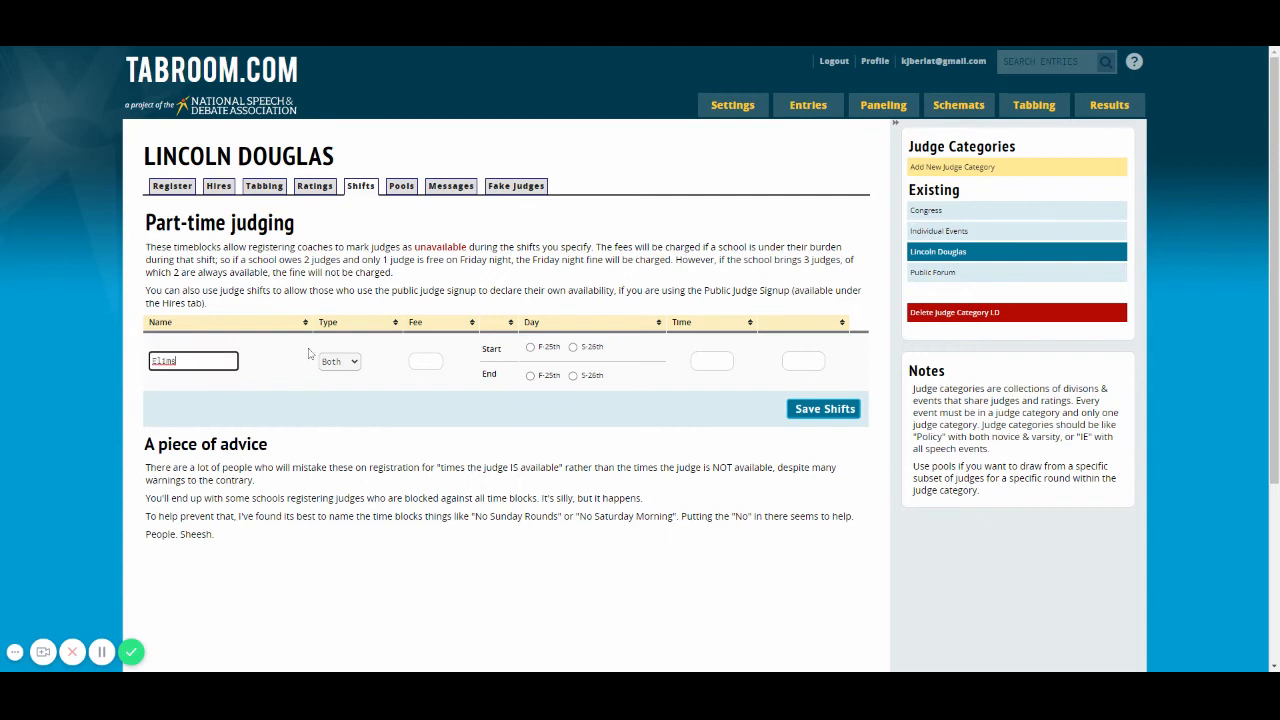
{"action": "left_click", "coordinate": [352, 378]}
{"action": "left_click", "coordinate": [352, 378]}
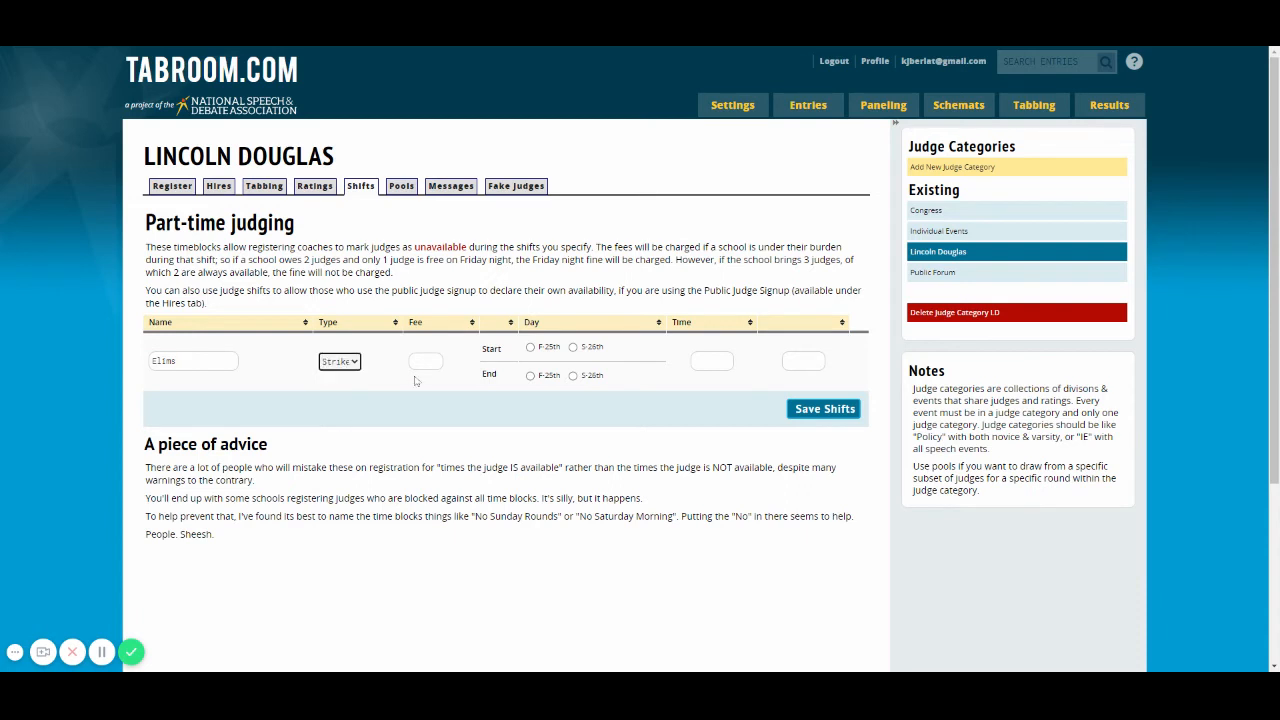
Step: Set the Elims shift to start and end on S-26th, from 12:30 PM to 8:30 PM, and save it
{"action": "left_click", "coordinate": [573, 347]}
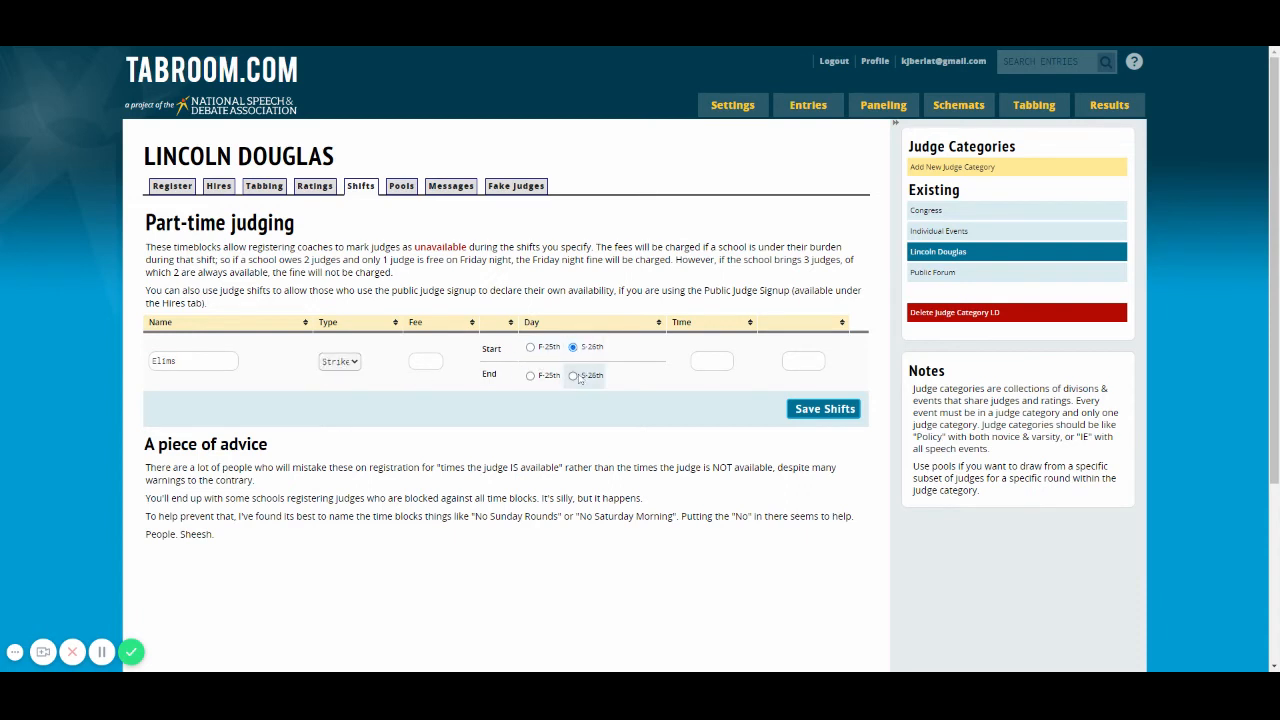
{"action": "left_click", "coordinate": [573, 375]}
{"action": "left_click", "coordinate": [697, 361]}
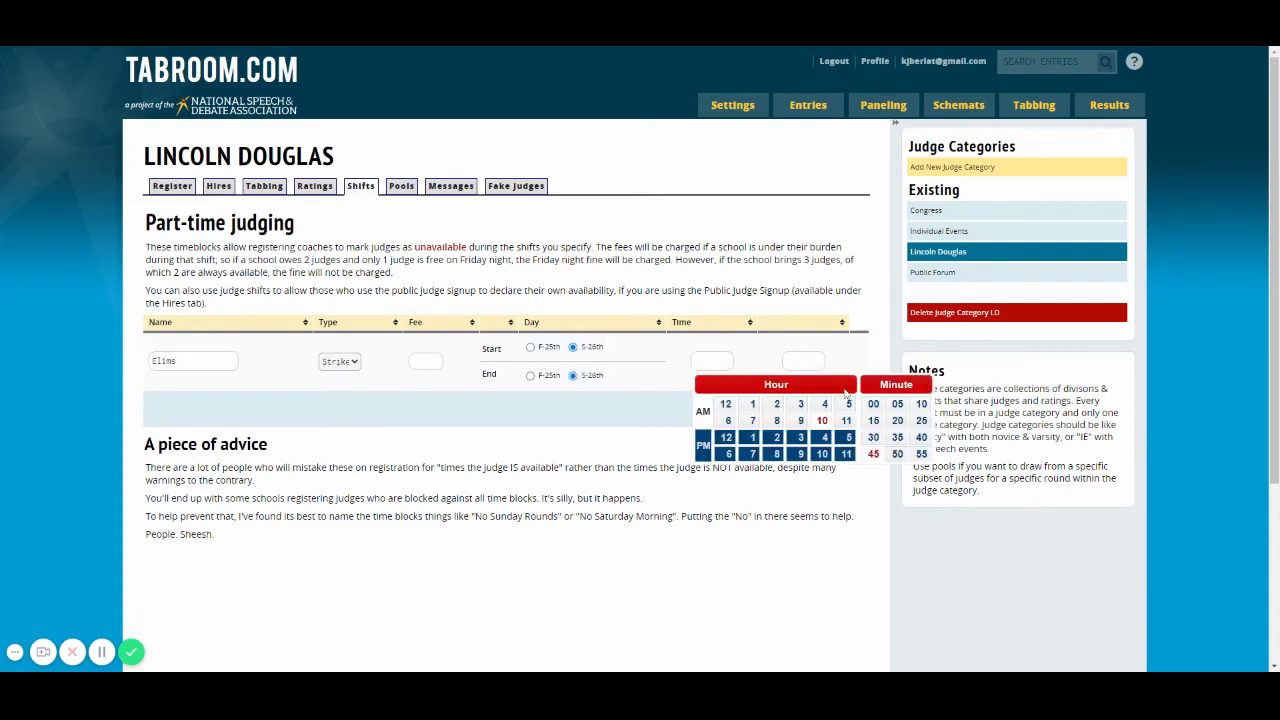
{"action": "left_click", "coordinate": [726, 437]}
{"action": "left_click", "coordinate": [873, 437]}
{"action": "left_click", "coordinate": [803, 360]}
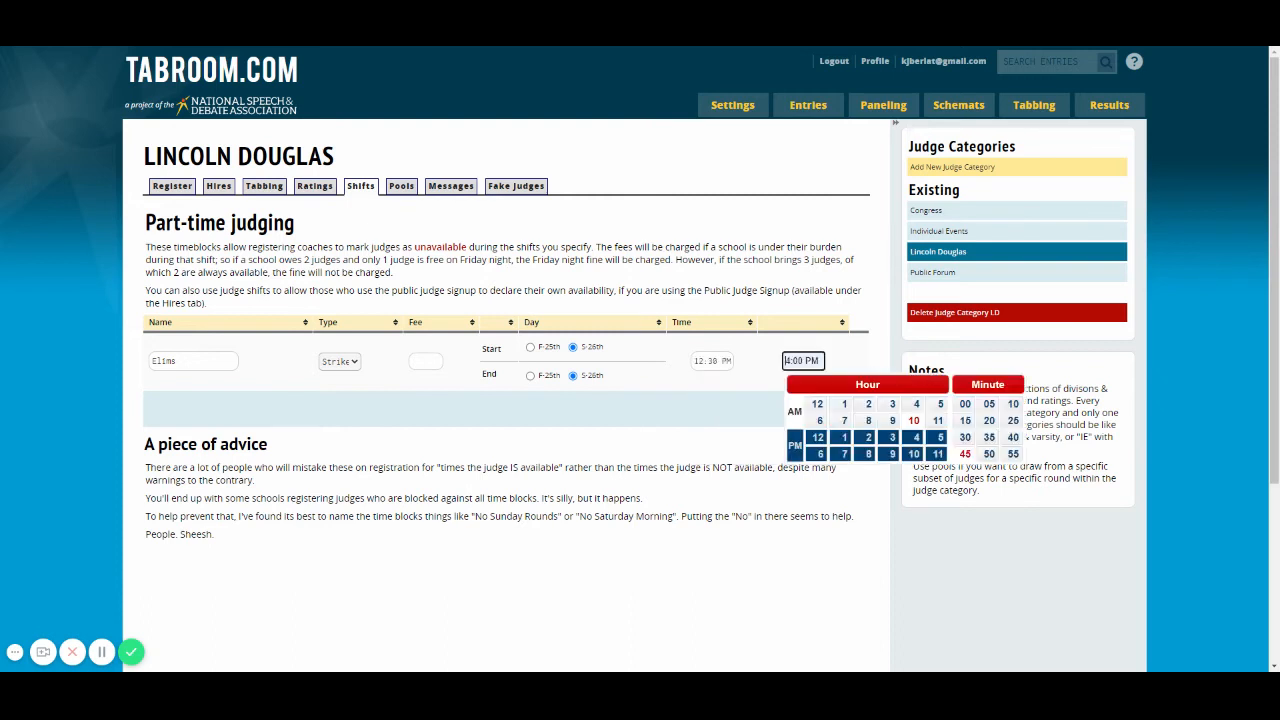
{"action": "left_click", "coordinate": [868, 454]}
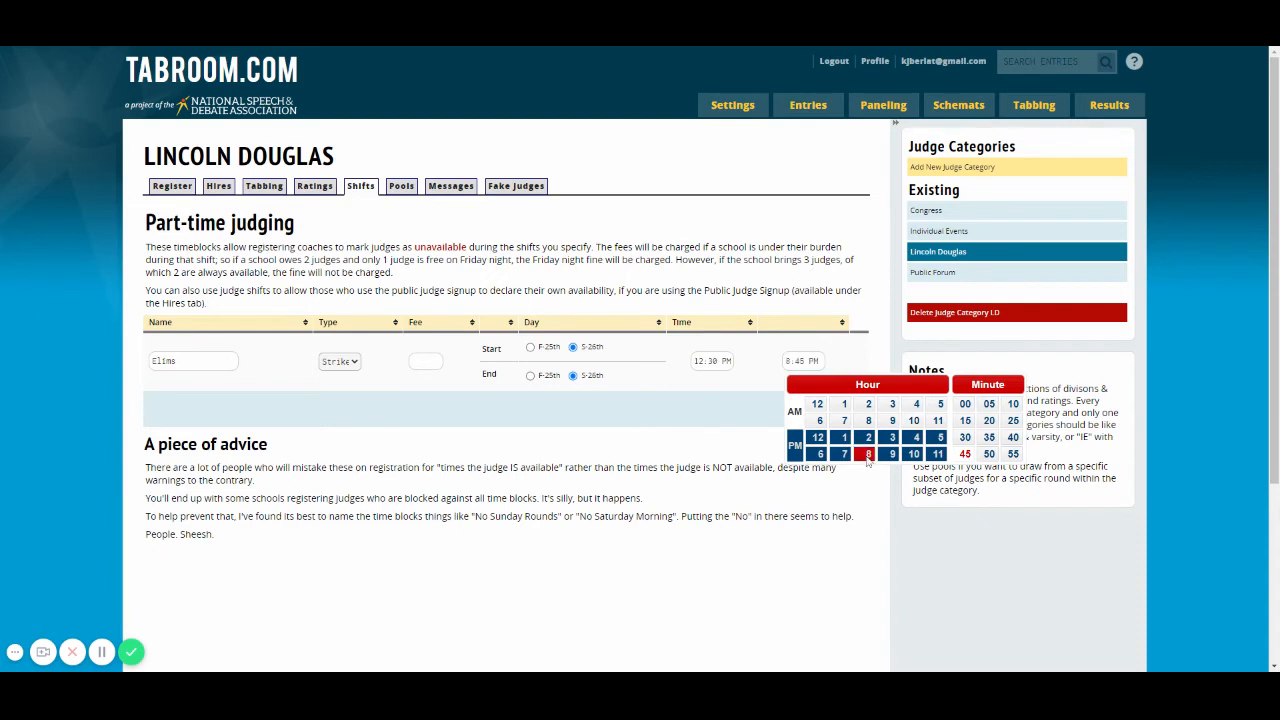
{"action": "left_click", "coordinate": [972, 442]}
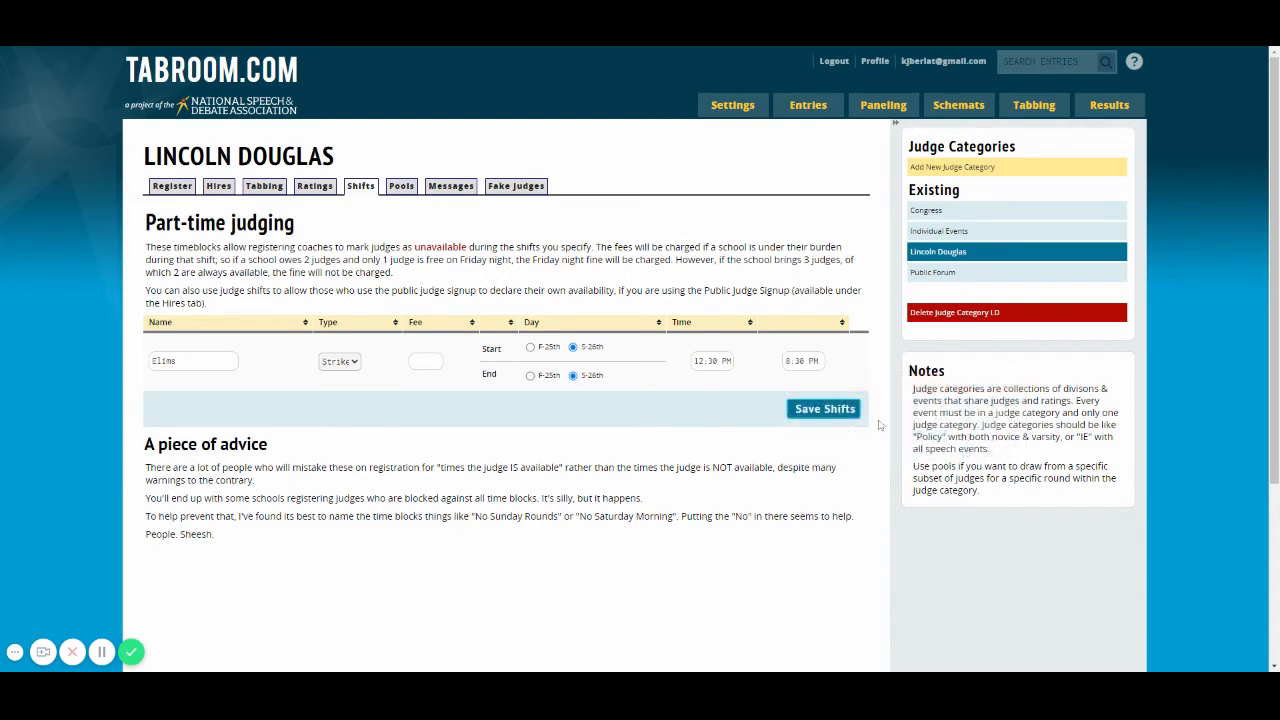
{"action": "left_click", "coordinate": [813, 413]}
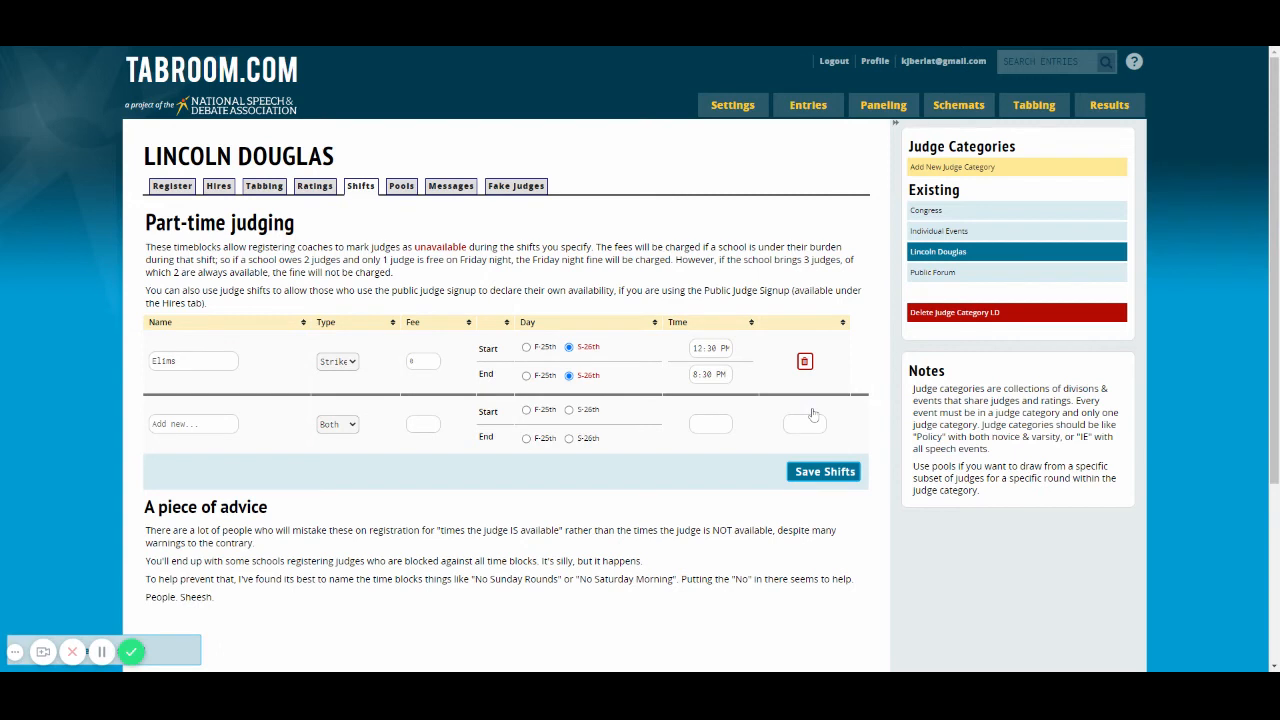
Step: Add another part-time judging shift named Prelims with the type Strike
{"action": "left_click", "coordinate": [193, 424]}
{"action": "left_click", "coordinate": [198, 440]}
{"action": "left_click", "coordinate": [348, 429]}
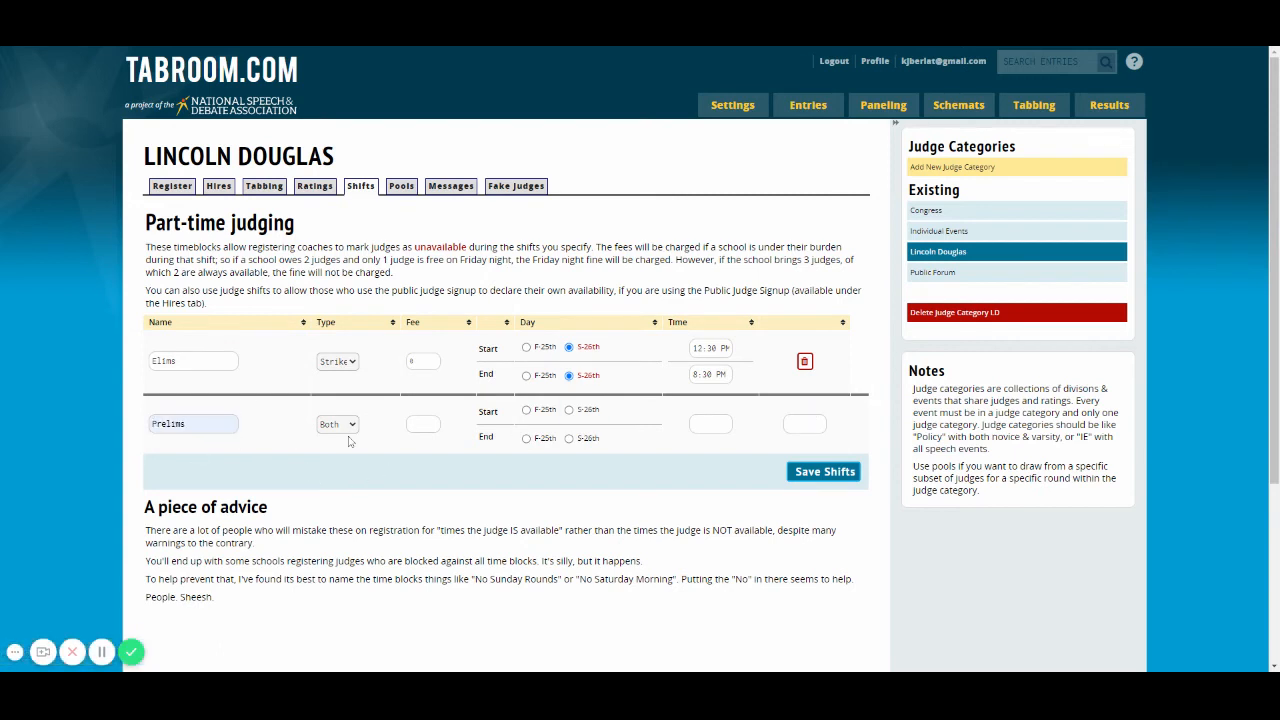
{"action": "left_click", "coordinate": [348, 490]}
Step: Set the Prelims shift to start and end on F-25th, from 3:30 PM to 10:30 PM, and save it
{"action": "left_click", "coordinate": [526, 410]}
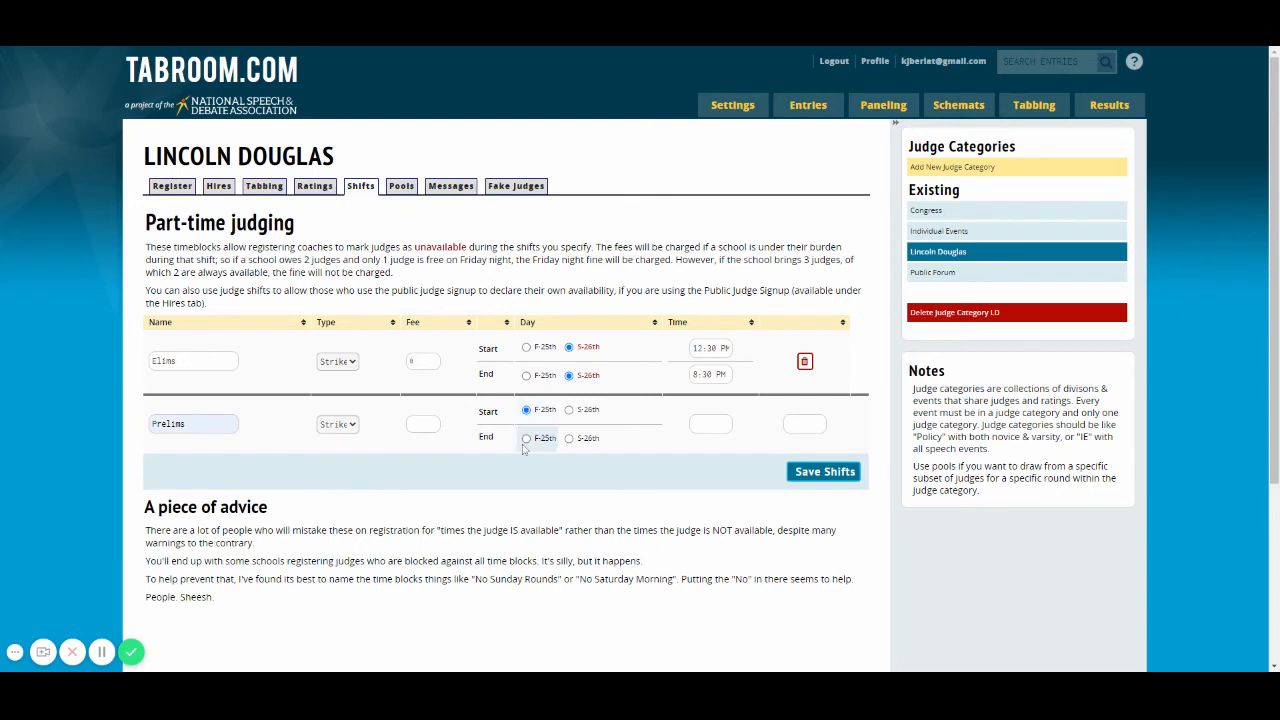
{"action": "left_click", "coordinate": [526, 438]}
{"action": "left_click", "coordinate": [710, 424]}
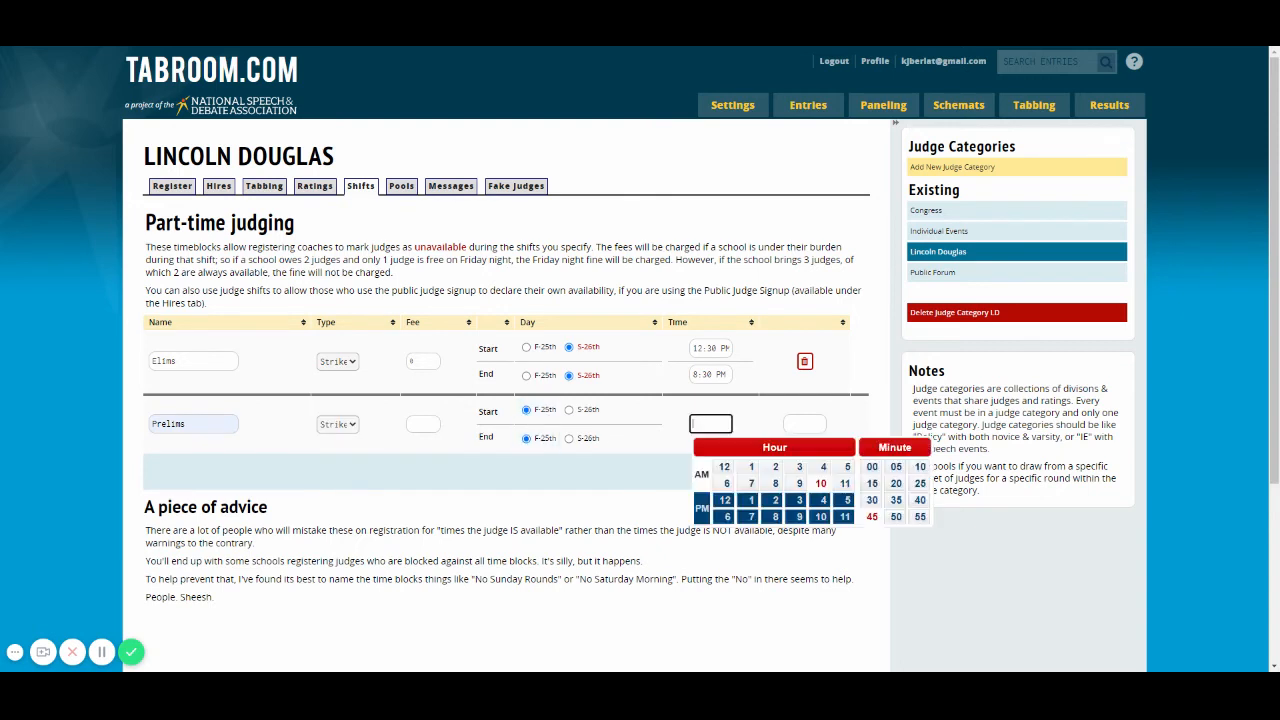
{"action": "left_click", "coordinate": [831, 451]}
{"action": "left_click", "coordinate": [799, 500]}
{"action": "left_click", "coordinate": [872, 500]}
{"action": "left_click", "coordinate": [805, 424]}
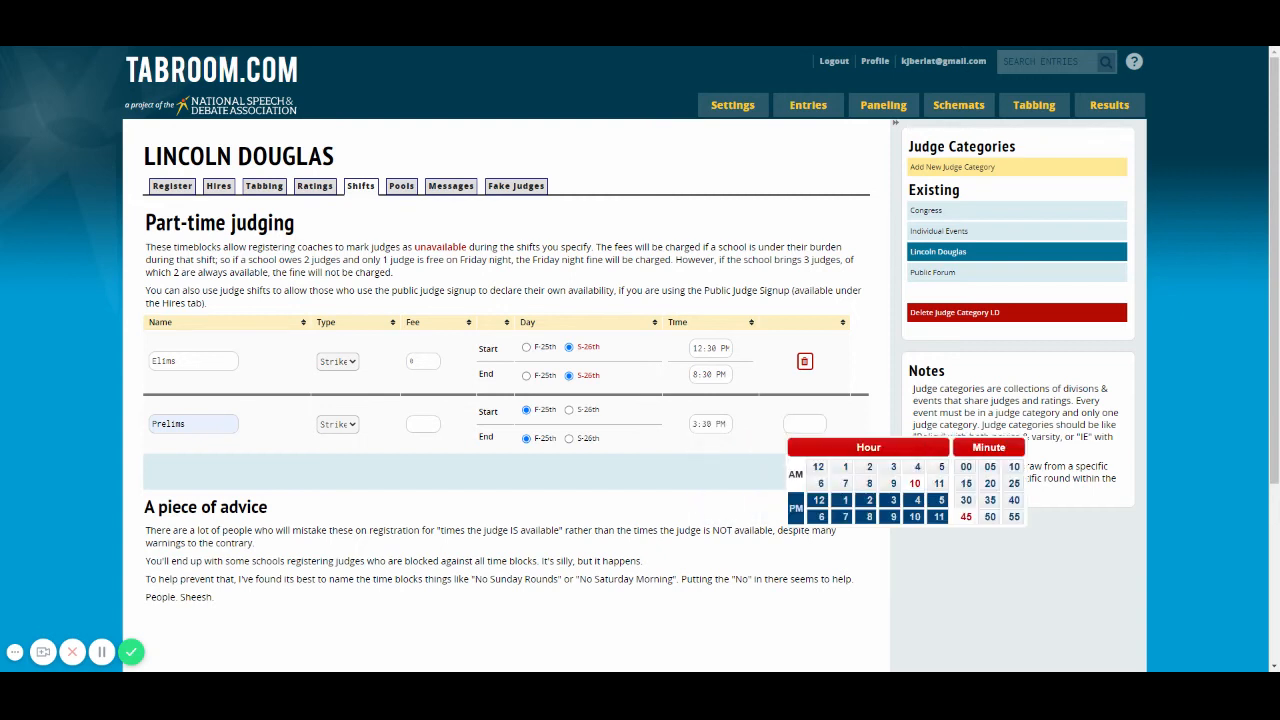
{"action": "left_click", "coordinate": [914, 516]}
{"action": "left_click", "coordinate": [966, 500]}
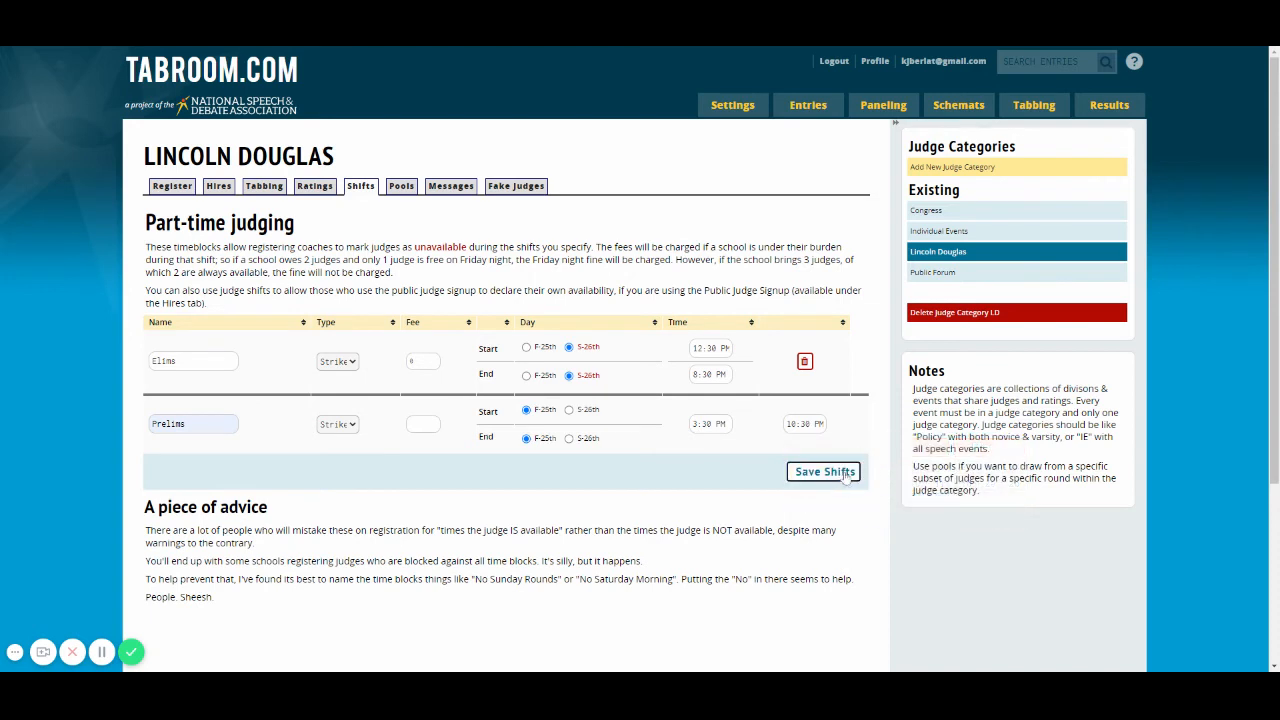
{"action": "left_click", "coordinate": [845, 476]}
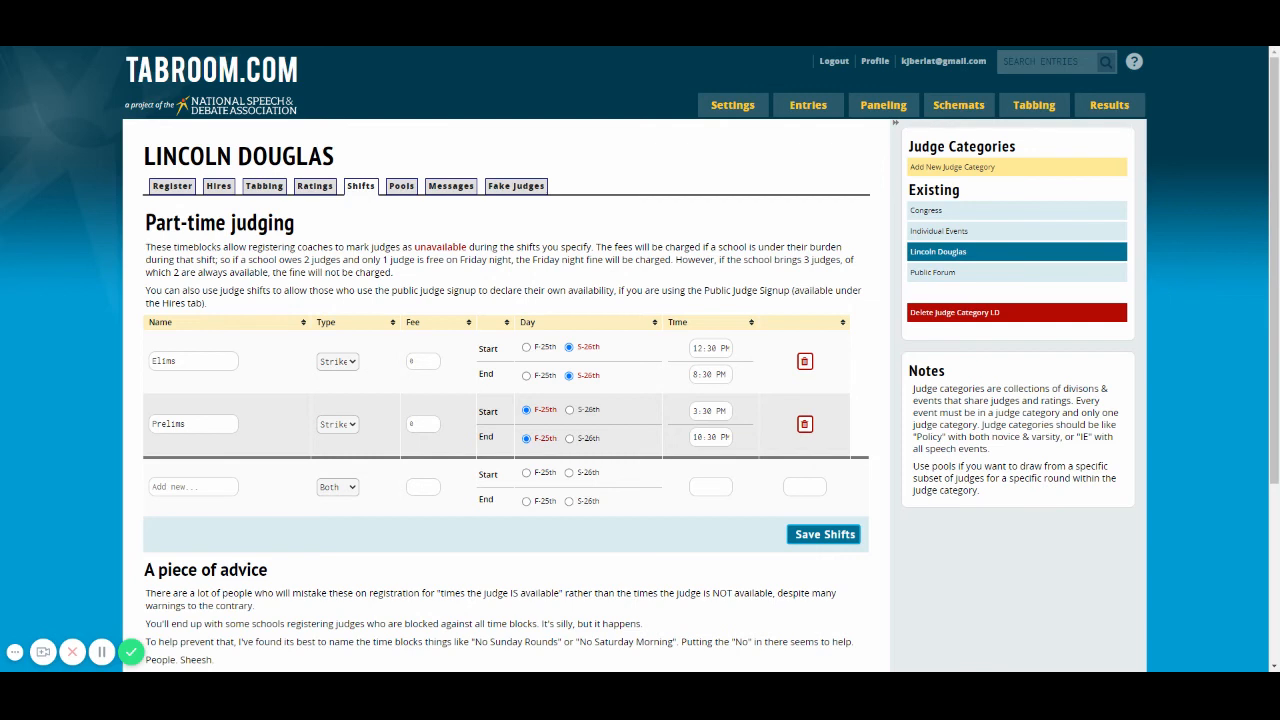
Step: Open the Congress judge category and review its registration settings, including the burden method and parliamentarian options
{"action": "left_click", "coordinate": [924, 216]}
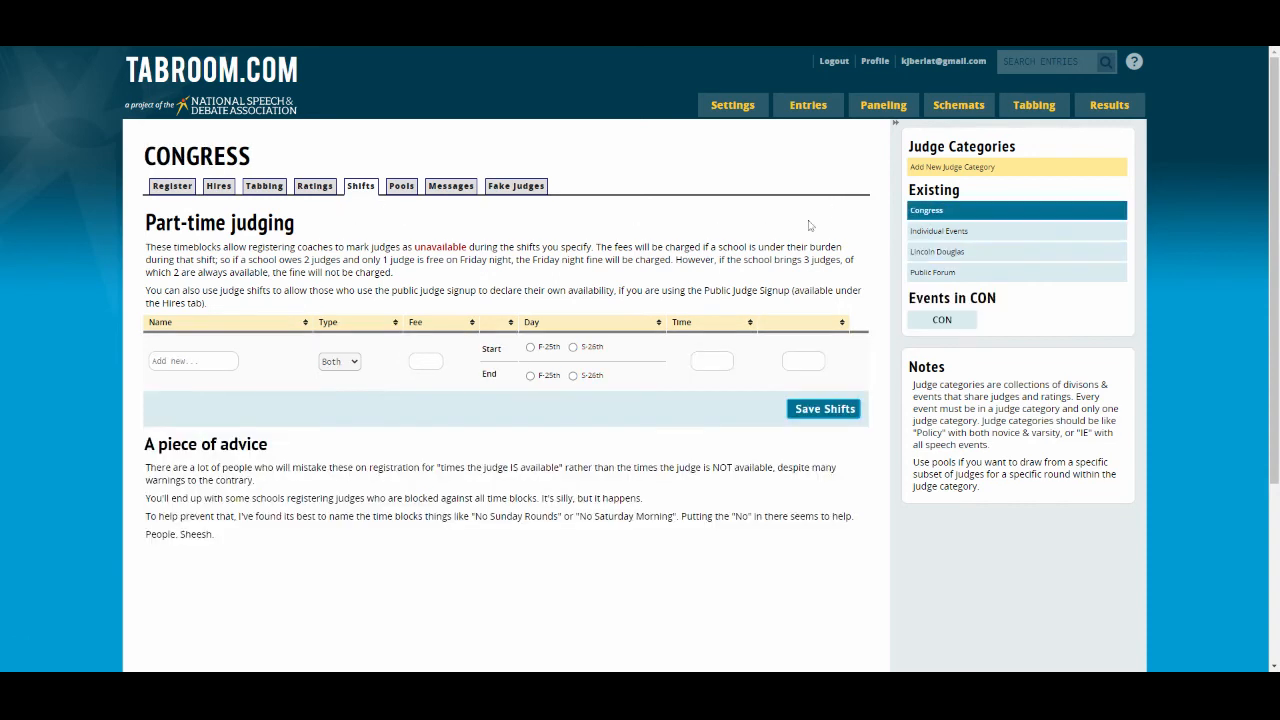
{"action": "left_click", "coordinate": [171, 190]}
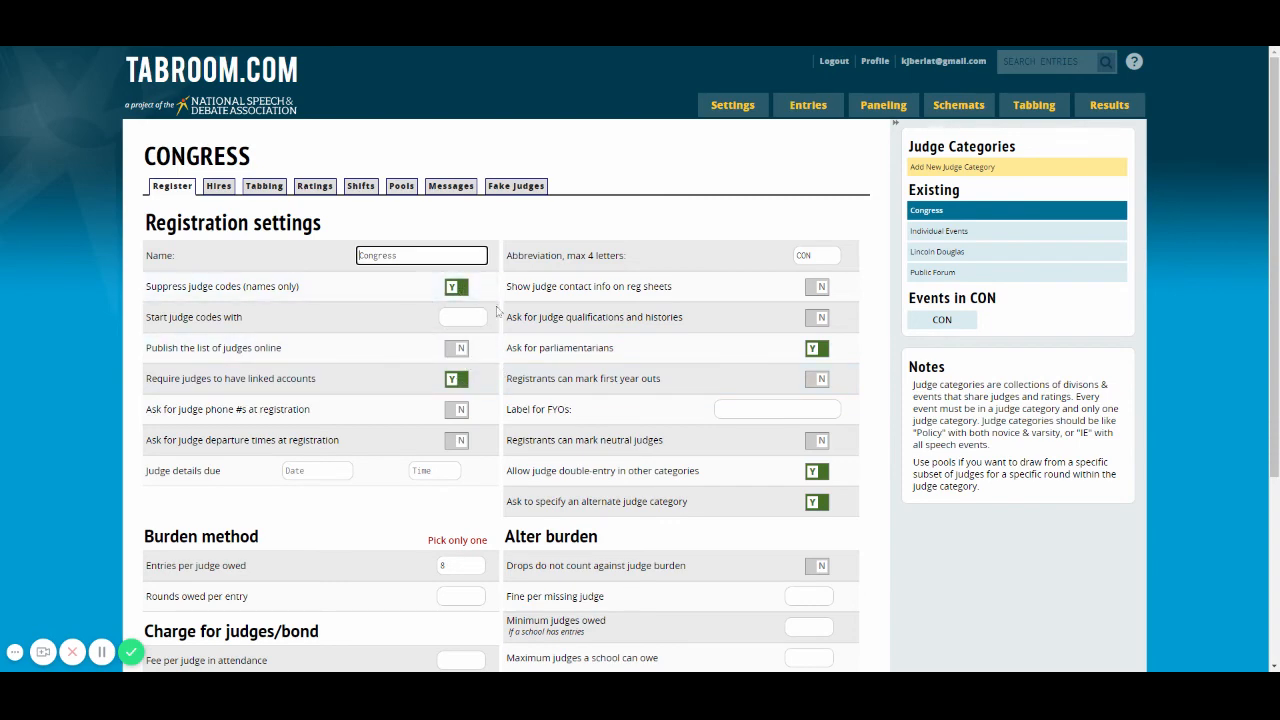
{"action": "scroll", "coordinate": [522, 446], "scroll_direction": "down", "scroll_amount": 2}
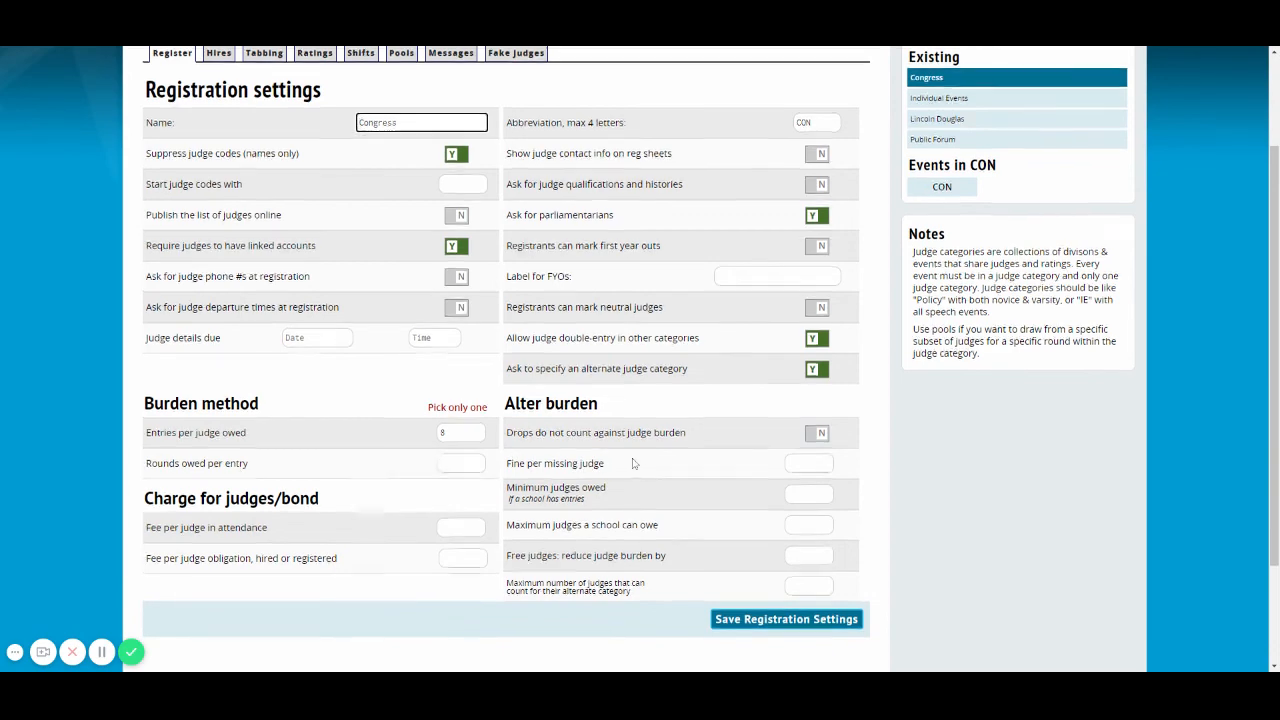
{"action": "scroll", "coordinate": [632, 463], "scroll_direction": "up", "scroll_amount": 2}
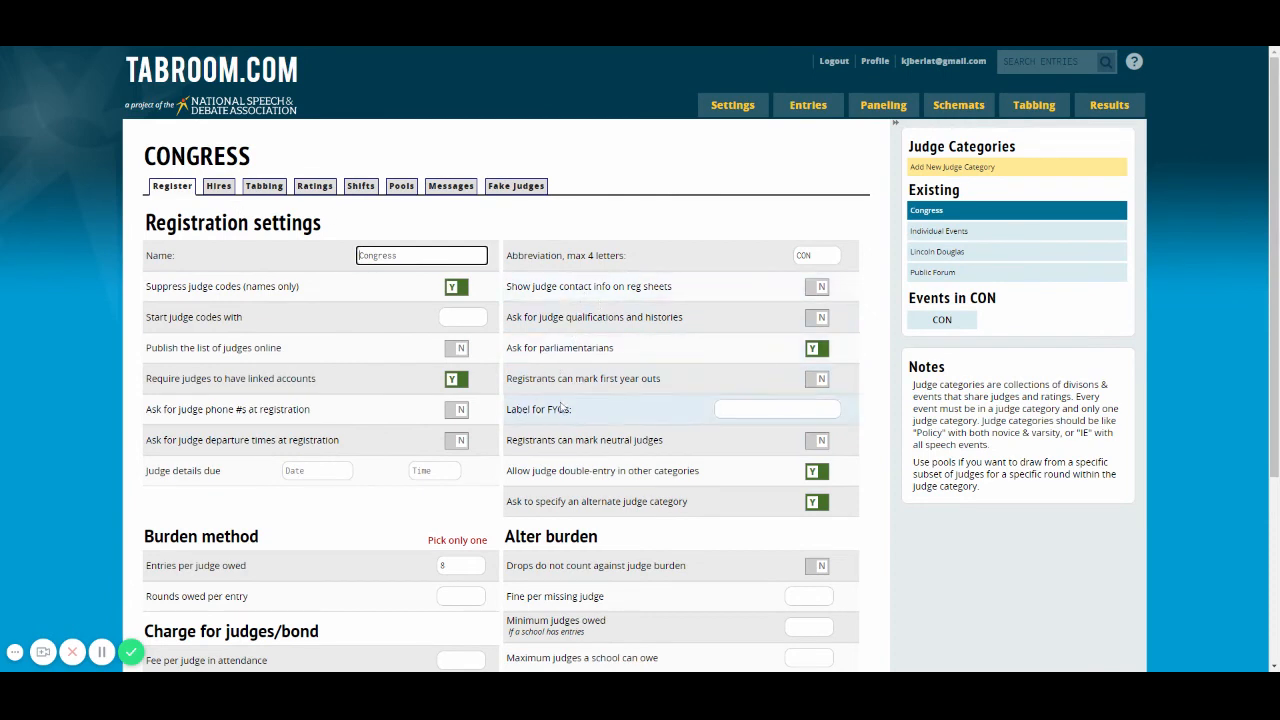
Step: Review the Congress category's tabbing settings, covering the pairing, tabulation and ballot options
{"action": "left_click", "coordinate": [227, 190]}
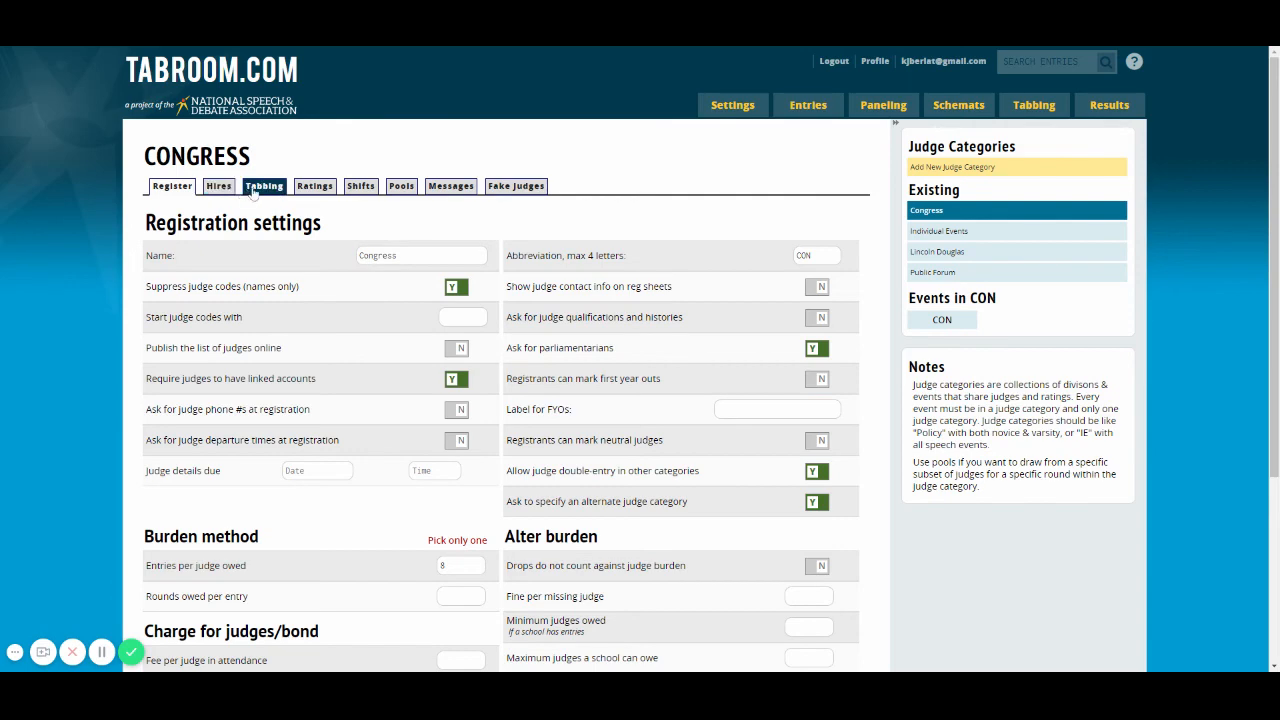
{"action": "left_click", "coordinate": [254, 189]}
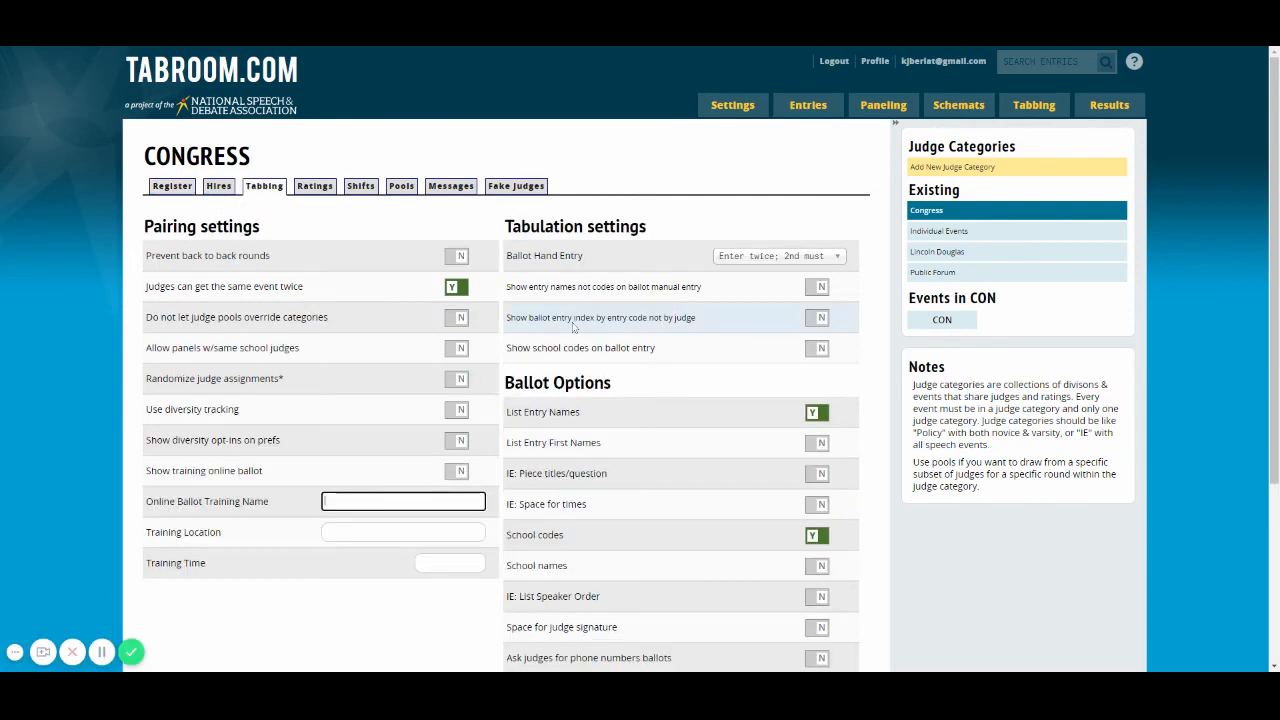
{"action": "scroll", "coordinate": [573, 327], "scroll_direction": "down", "scroll_amount": 1}
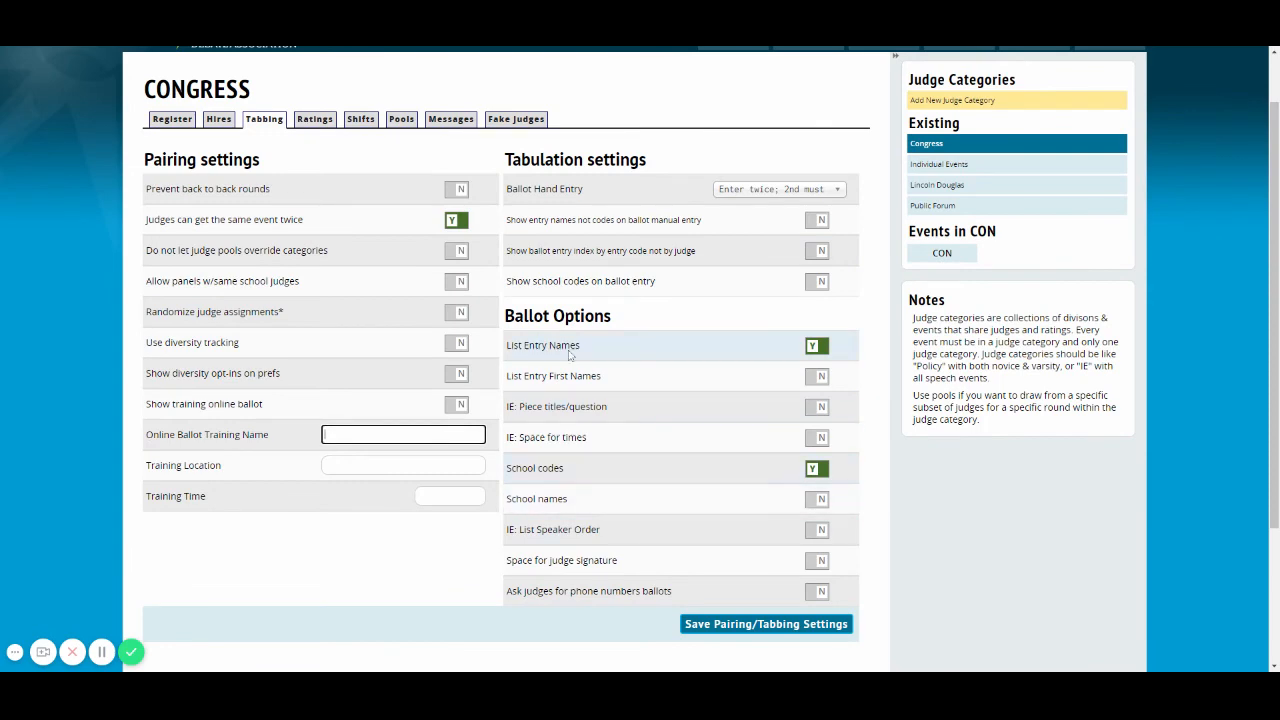
{"action": "scroll", "coordinate": [363, 321], "scroll_direction": "up", "scroll_amount": 1}
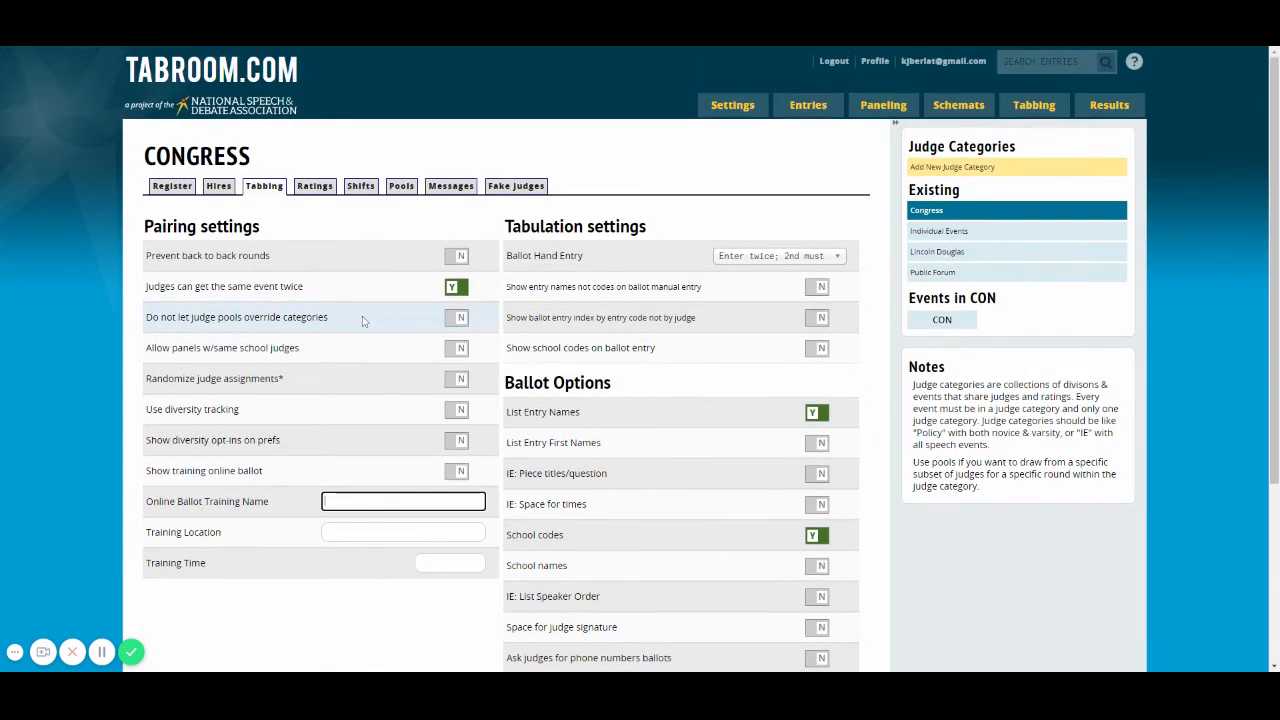
{"action": "left_click", "coordinate": [294, 286]}
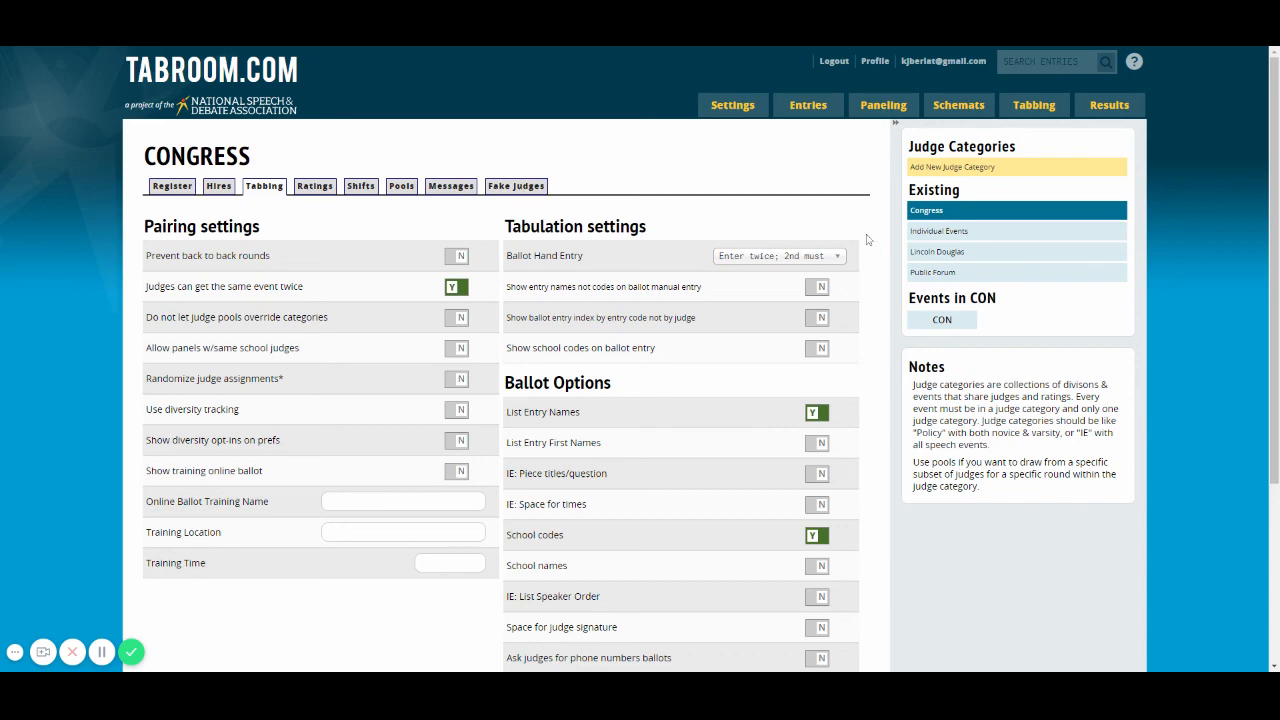
{"action": "scroll", "coordinate": [867, 240], "scroll_direction": "down", "scroll_amount": 3}
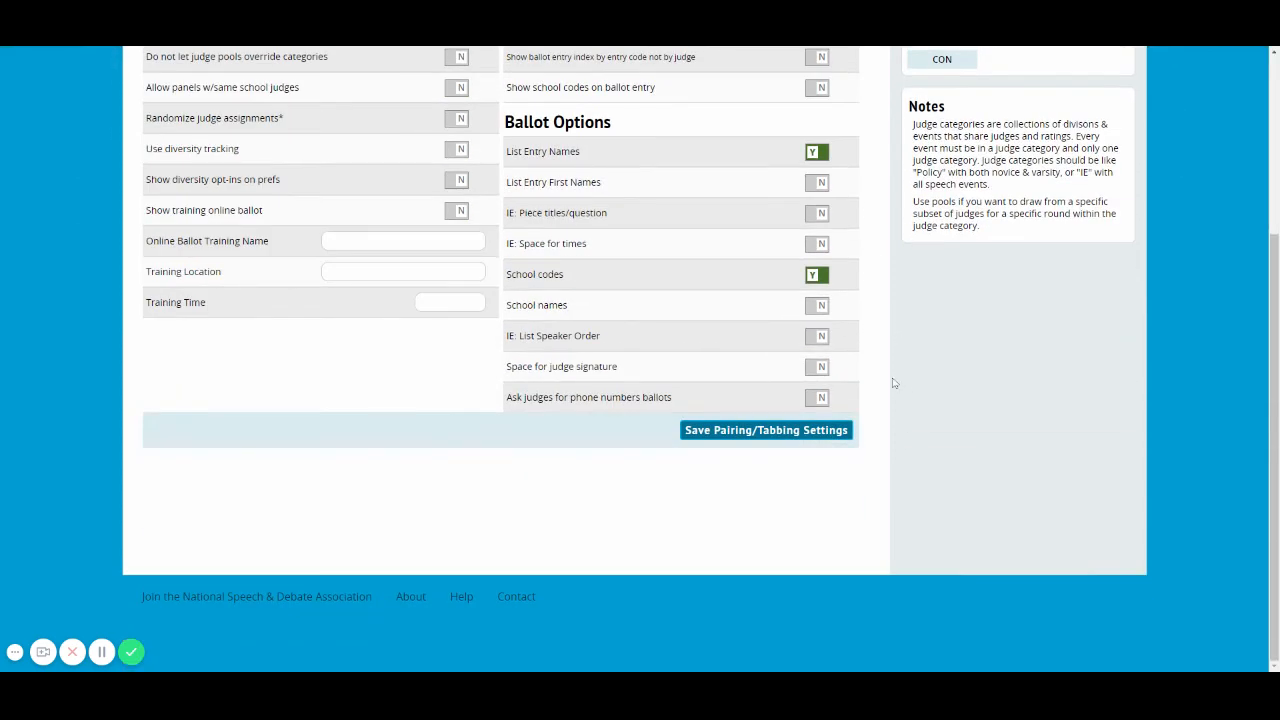
{"action": "scroll", "coordinate": [874, 433], "scroll_direction": "up", "scroll_amount": 3}
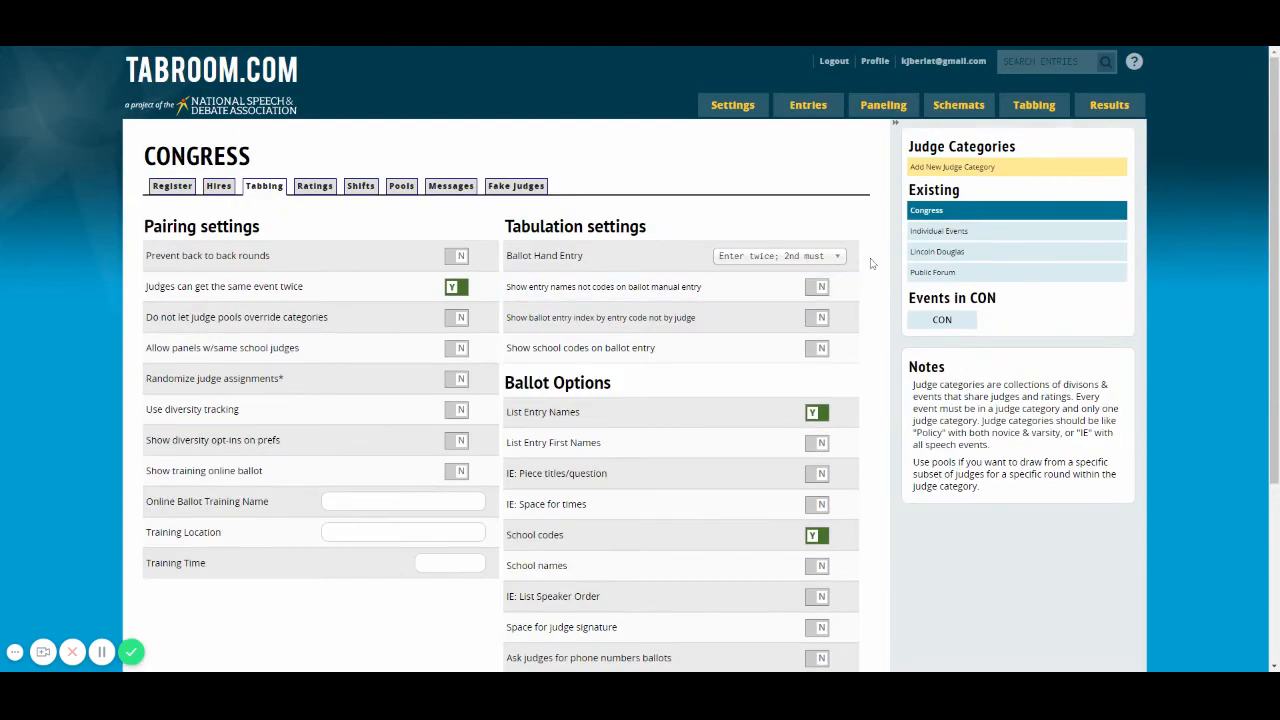
Step: Open the Public Forum judge category and review its registration and tabbing settings
{"action": "left_click", "coordinate": [945, 276]}
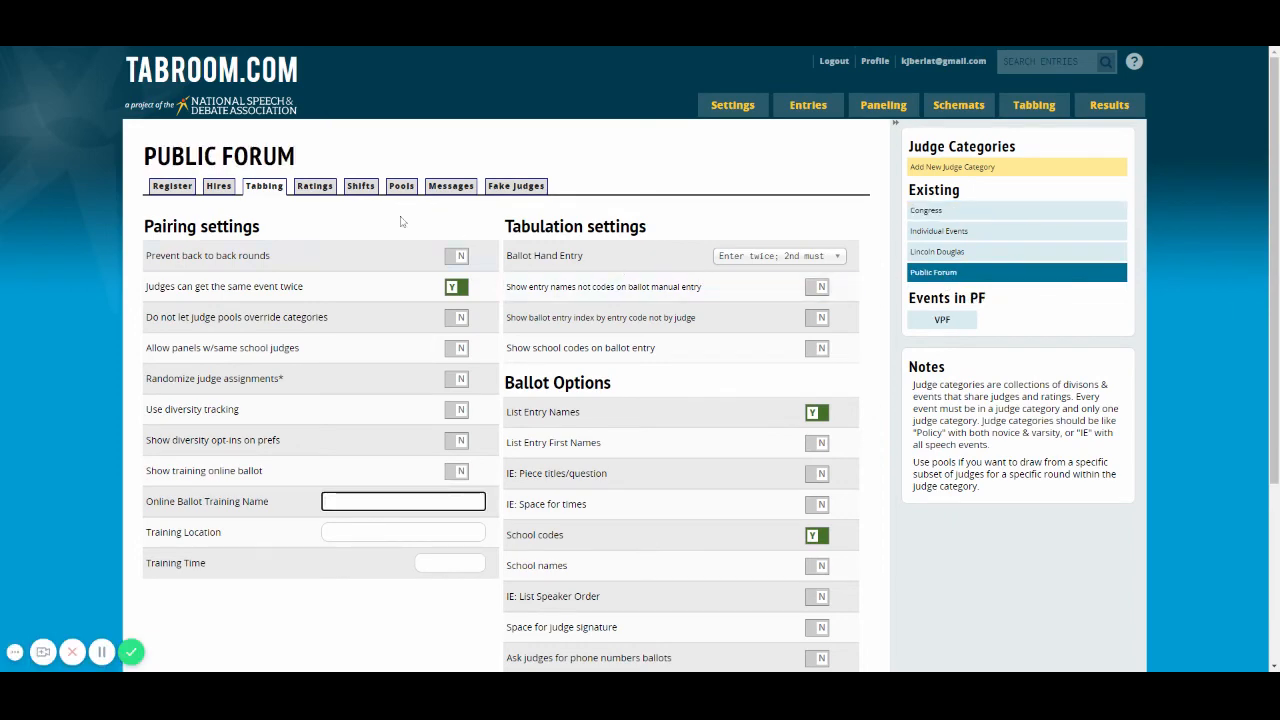
{"action": "left_click", "coordinate": [172, 186]}
{"action": "scroll", "coordinate": [391, 291], "scroll_direction": "down", "scroll_amount": 5}
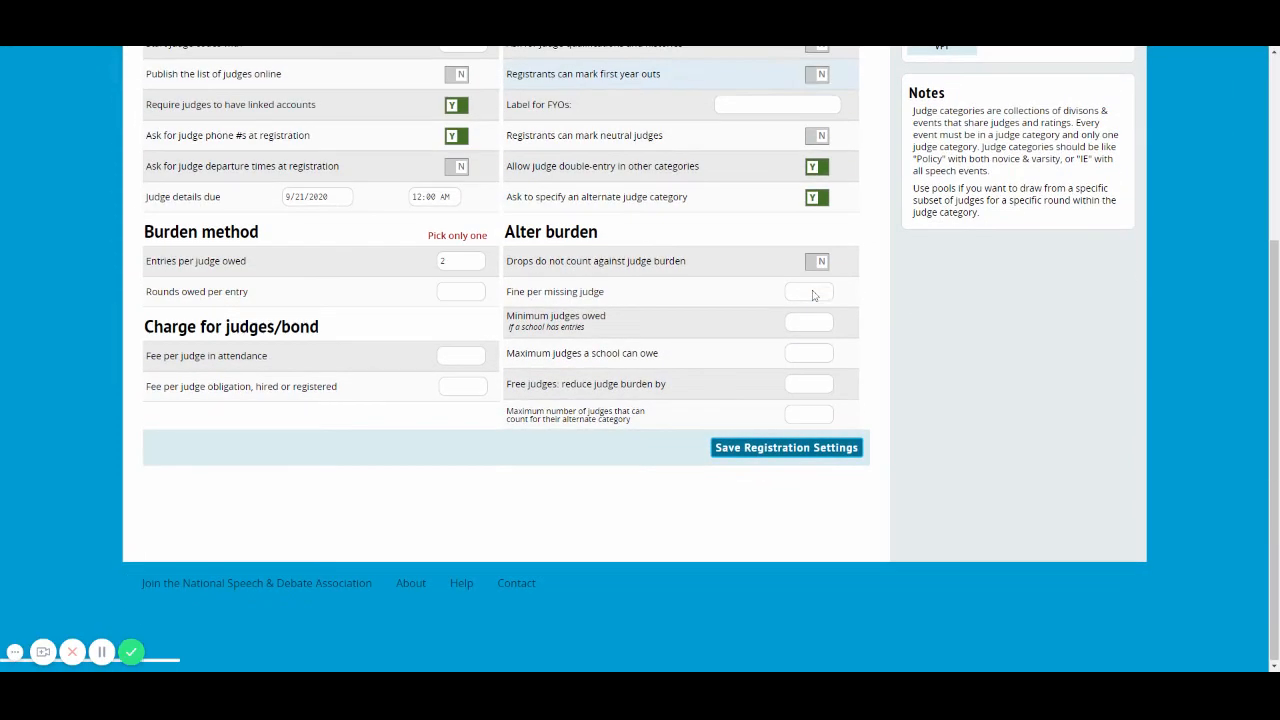
{"action": "scroll", "coordinate": [391, 291], "scroll_direction": "up", "scroll_amount": 4}
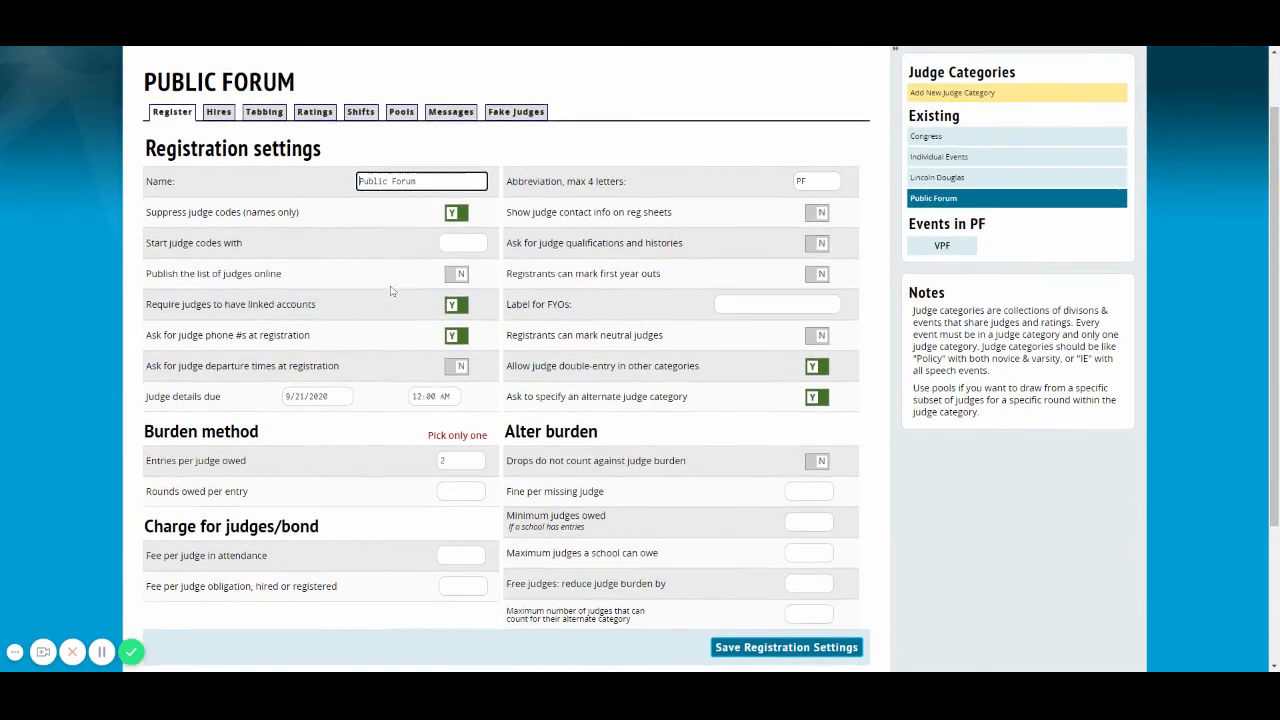
{"action": "left_click", "coordinate": [278, 120]}
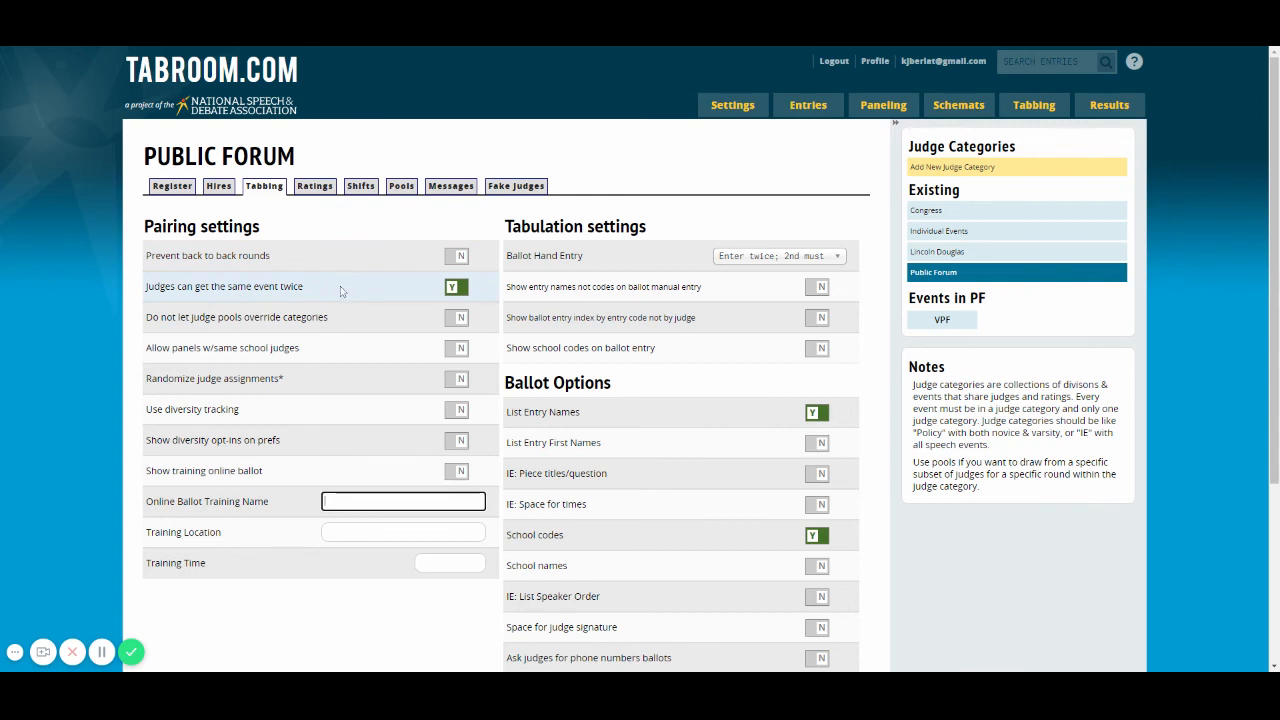
Step: Review the pairing settings and ballot options in the Individual Events category's tabbing settings
{"action": "left_click", "coordinate": [931, 237]}
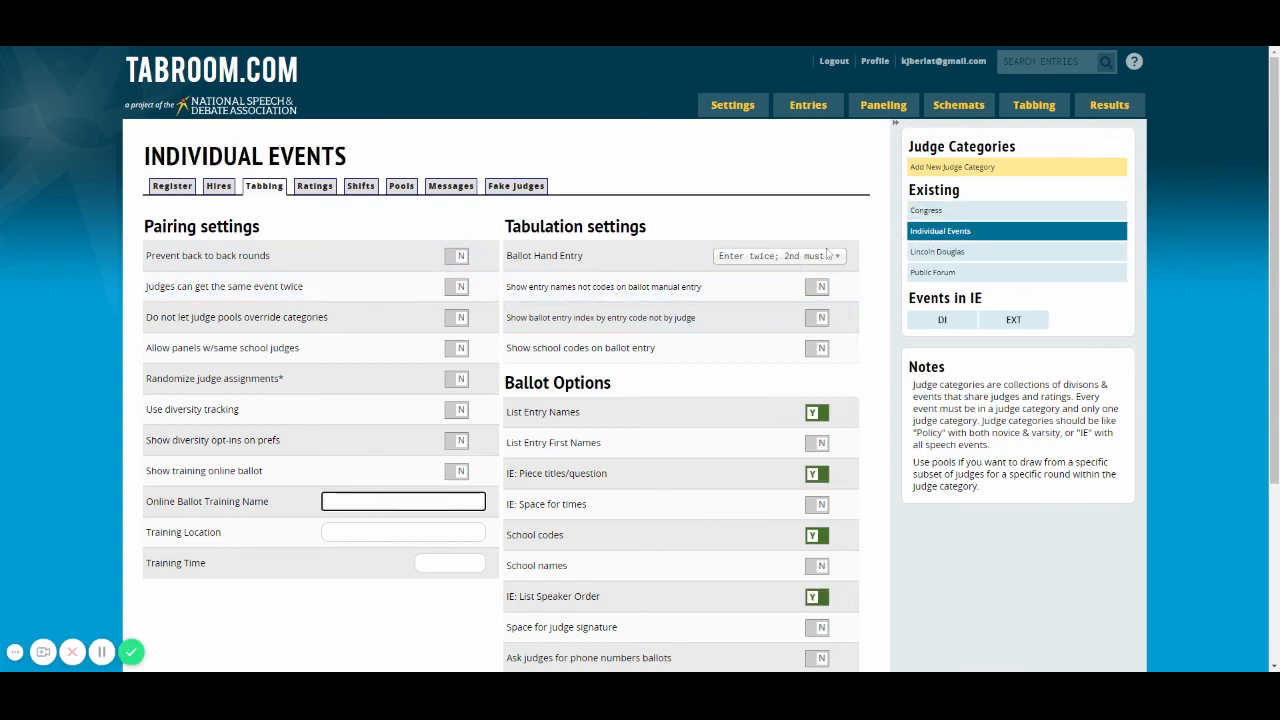
{"action": "scroll", "coordinate": [914, 331], "scroll_direction": "down", "scroll_amount": 1}
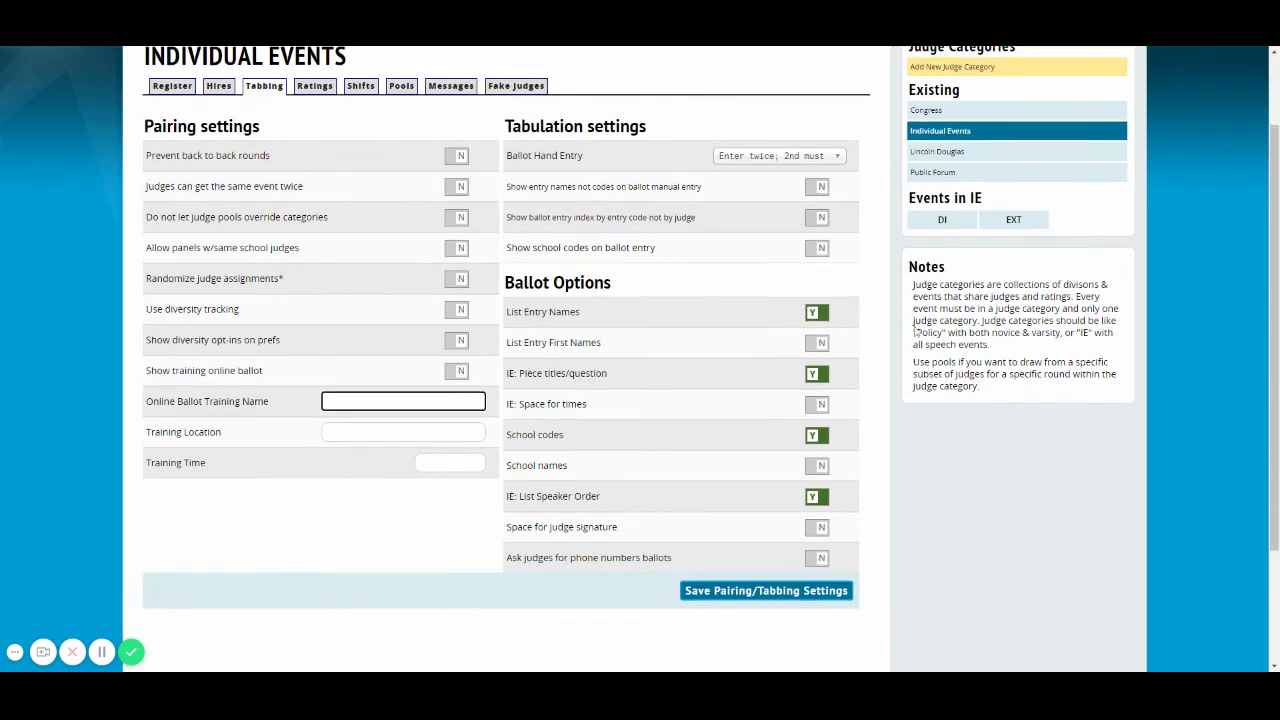
{"action": "scroll", "coordinate": [900, 322], "scroll_direction": "down", "scroll_amount": 1}
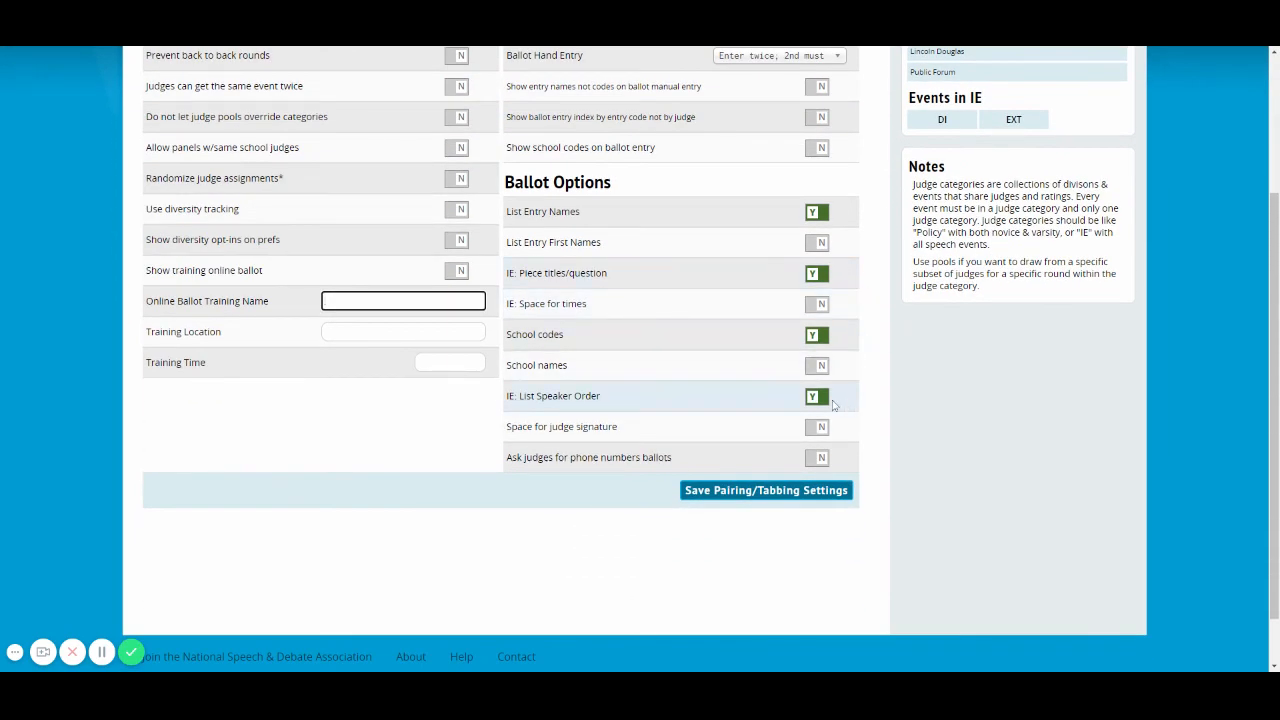
{"action": "scroll", "coordinate": [845, 375], "scroll_direction": "up", "scroll_amount": 2}
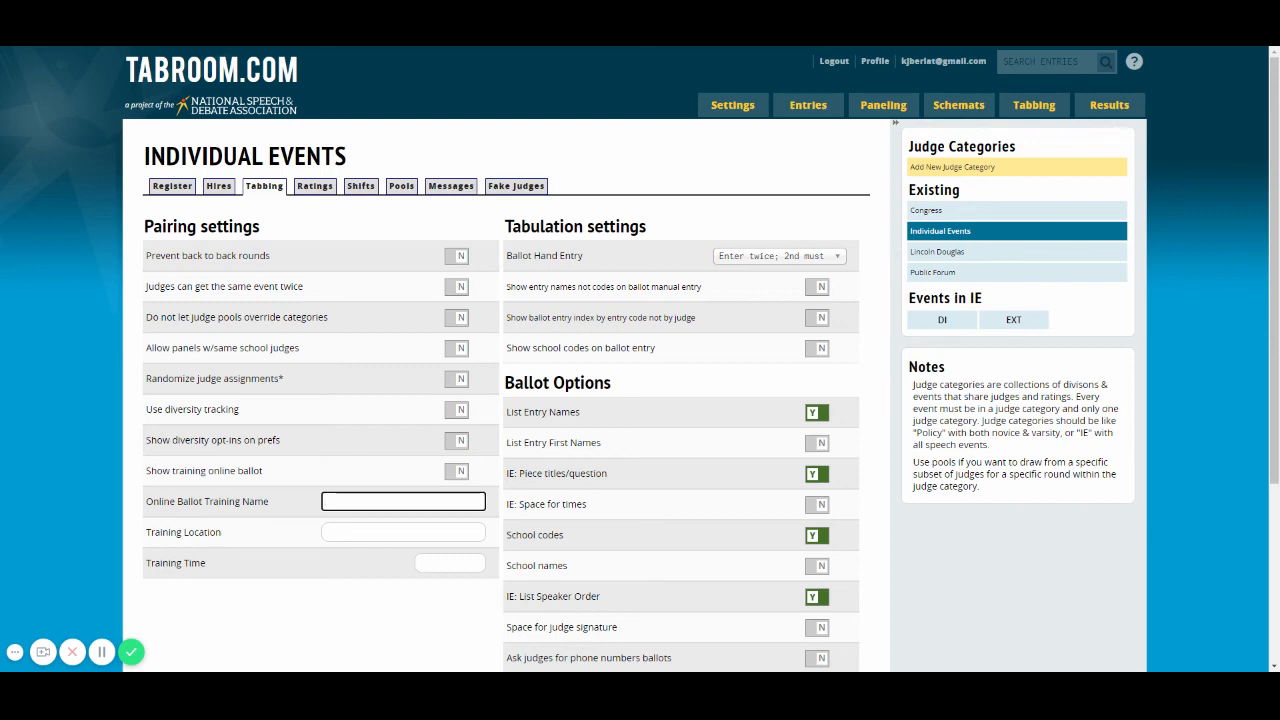
{"action": "scroll", "coordinate": [881, 253], "scroll_direction": "down", "scroll_amount": 3}
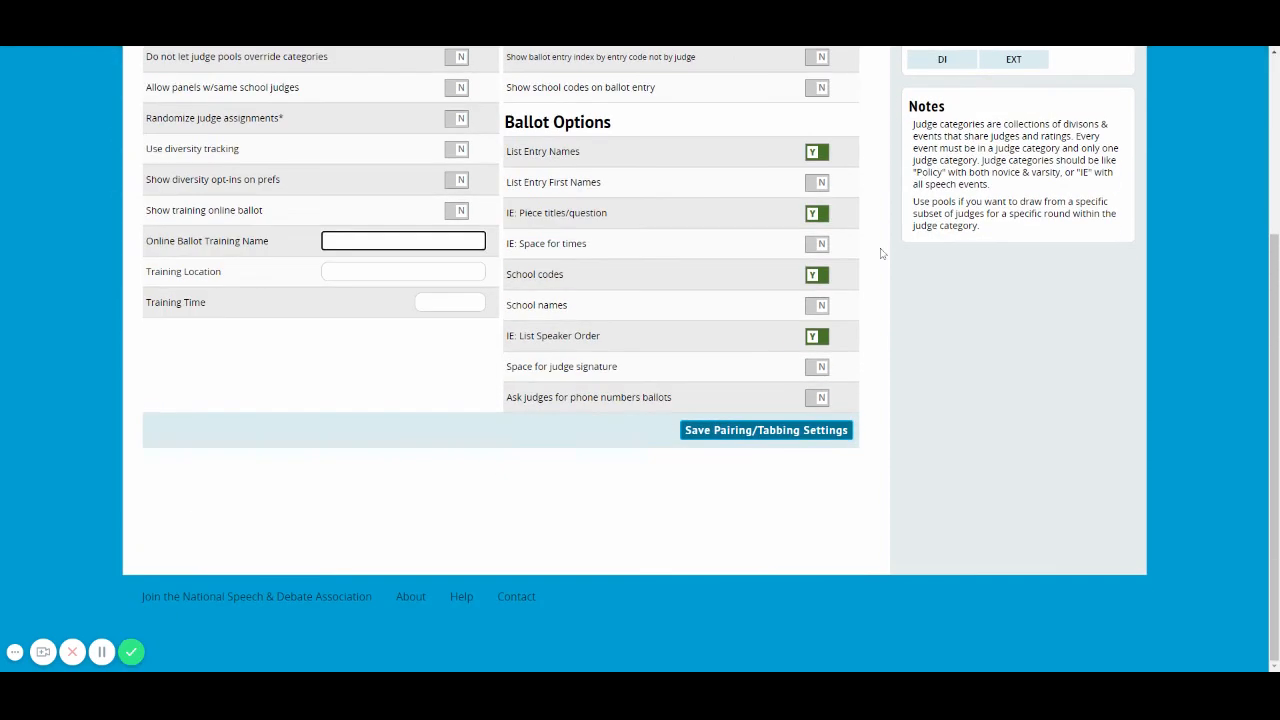